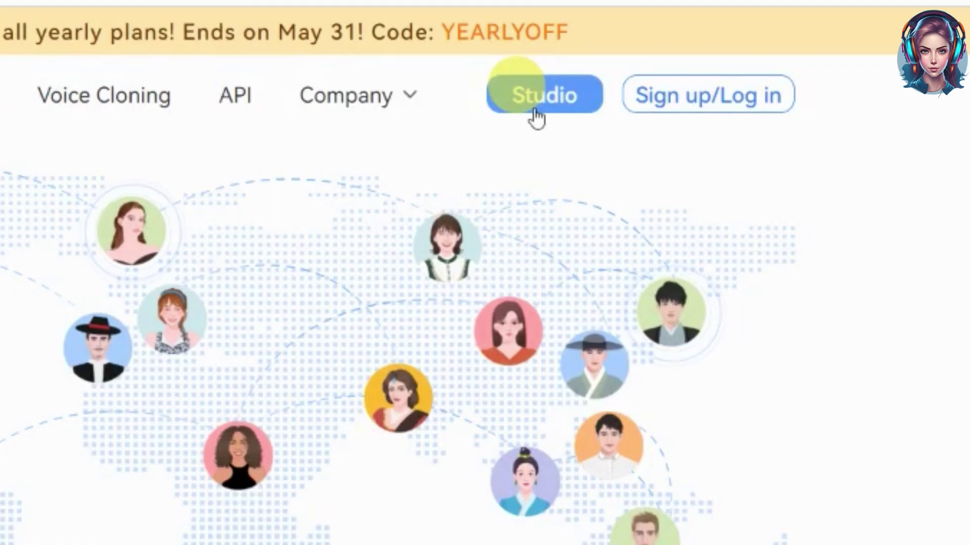
Step: Create a new Studio file with the pasted promotional script, adding a paragraph break before 'Don't miss out'
{"action": "left_click", "coordinate": [536, 116]}
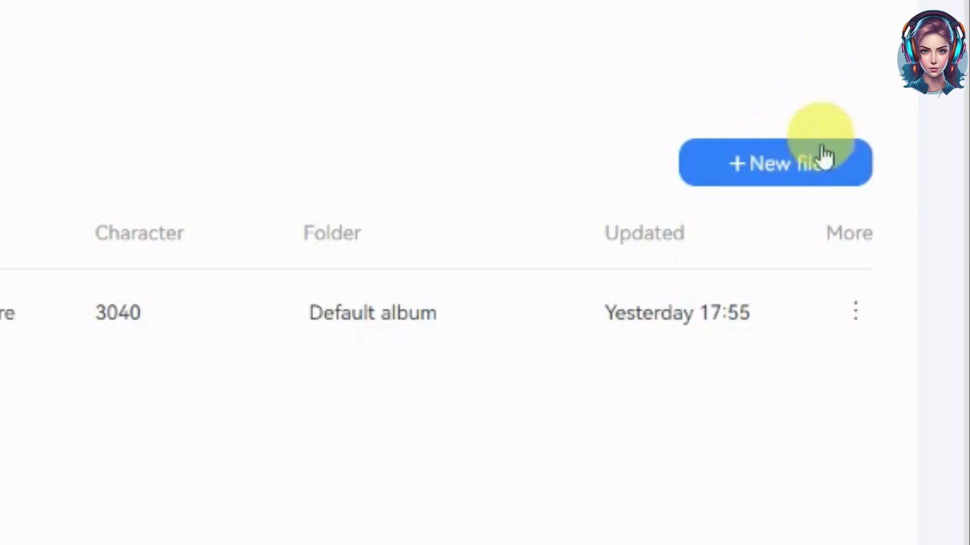
{"action": "left_click", "coordinate": [800, 161]}
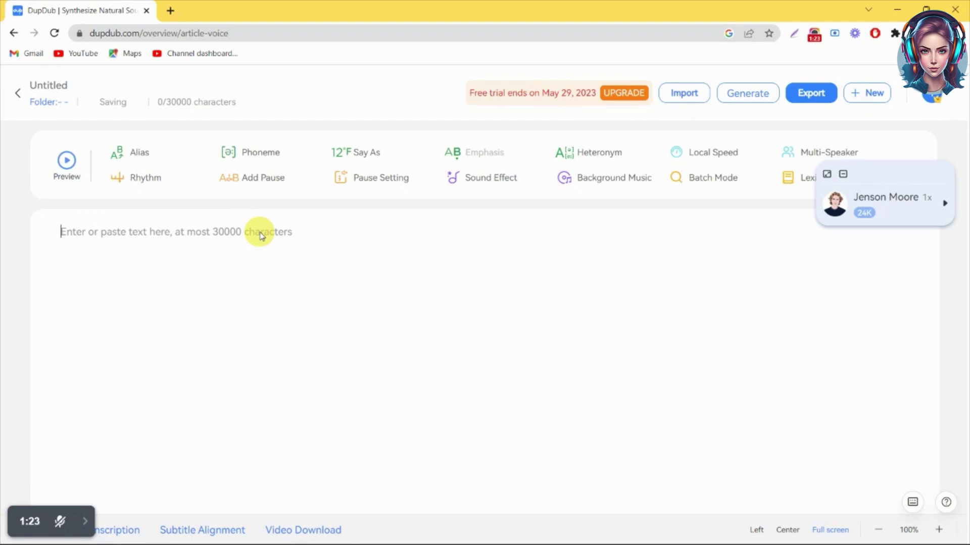
{"action": "type", "text": "Hello there! My name is Georgia, and I am the magnificent creation of Dupdub, the extraordinary text-to-speech tool that will leave you utterly spellbound. With Dupdub by your side, you can unlock the power to craft sensational voice-overs that will captivate and enchant your audience like never before. Don't miss out on this remarkable opportunity! Sign up to Dupdub today, and prepare to embark on an awe-inspiring journey into the realm of extraordinary audio magic. Unleash your creativity and let Dupdub elevate your voice-overs to dazzling new heights. Join us now and experience the sheer magnificence of Dupdub for yourself!"}
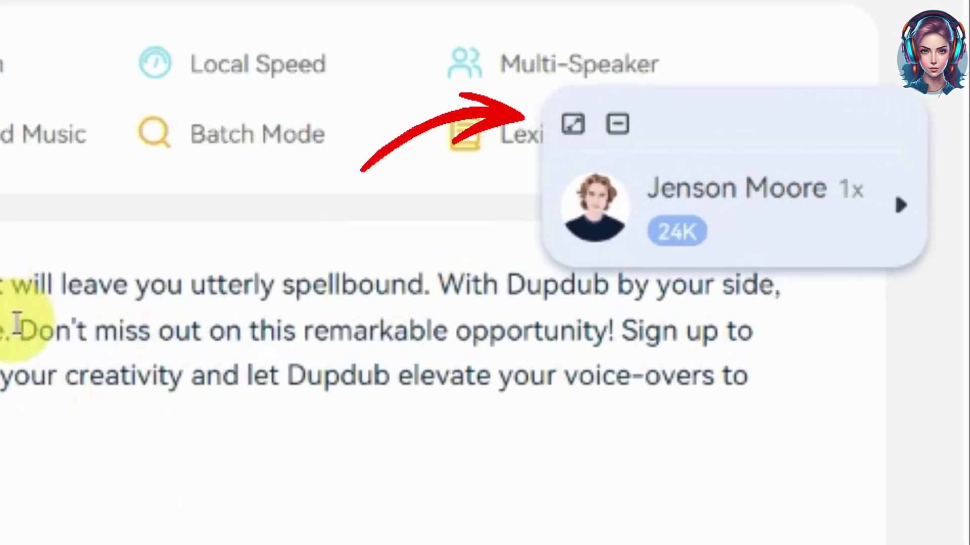
{"action": "left_click", "coordinate": [18, 323]}
{"action": "key", "text": "Return"}
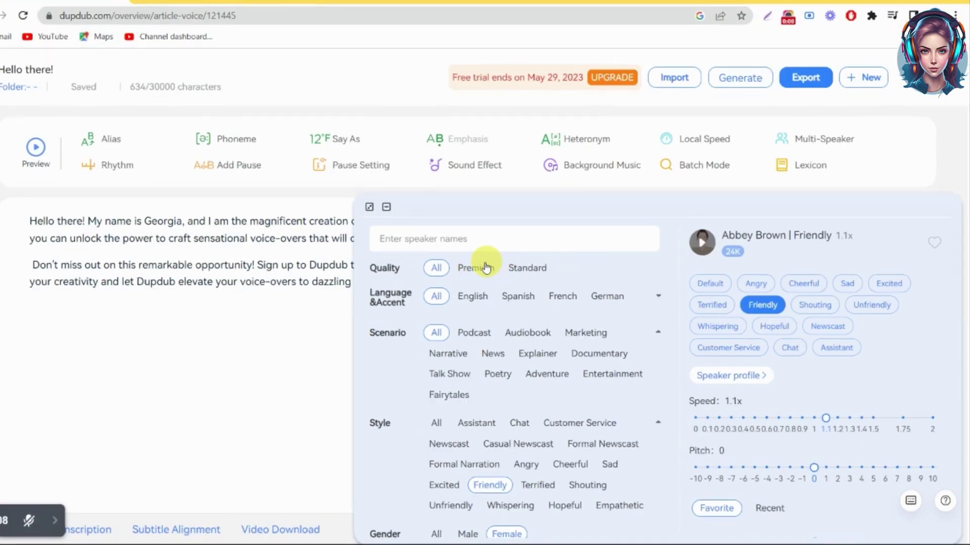
Step: Filter the voice list to premium-quality American English voices
{"action": "left_click", "coordinate": [486, 268]}
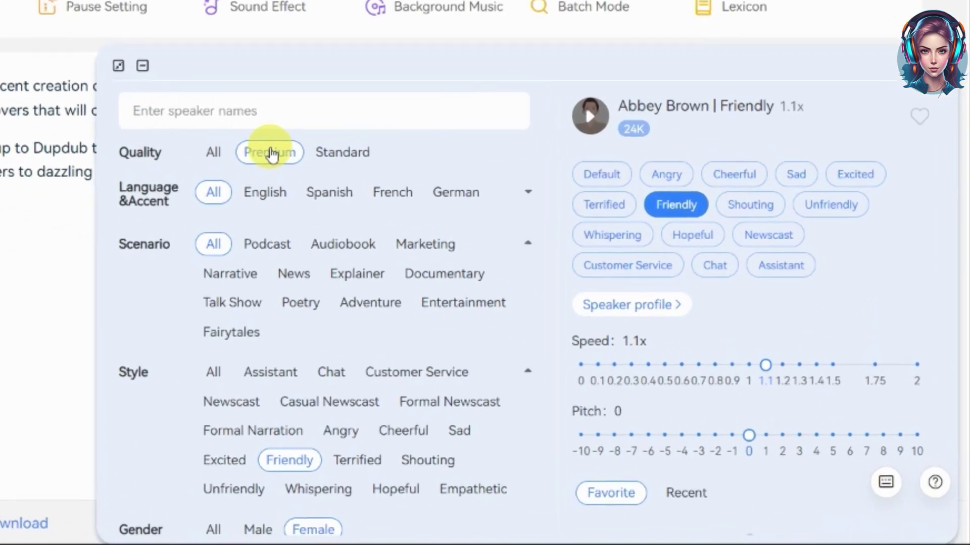
{"action": "scroll", "coordinate": [434, 264], "scroll_direction": "down", "scroll_amount": 3}
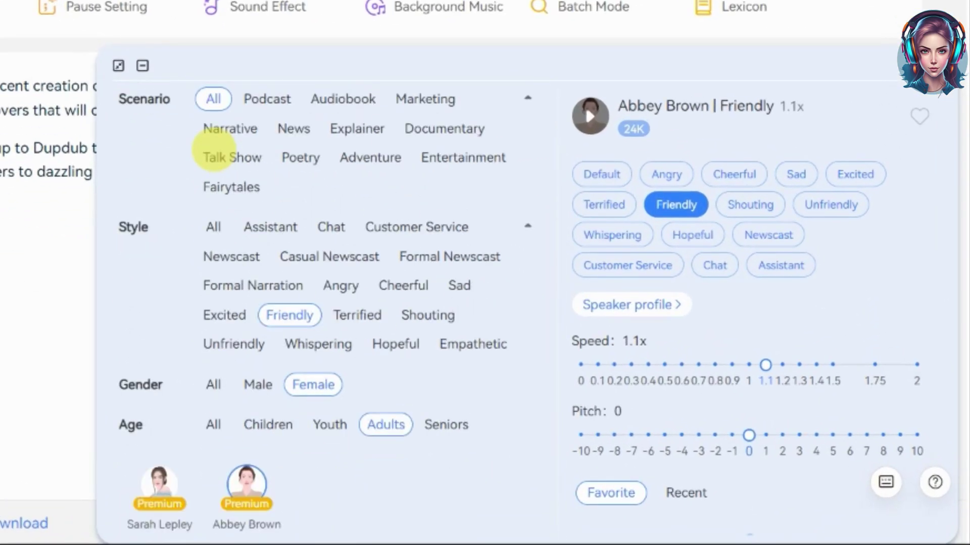
{"action": "left_click", "coordinate": [214, 385]}
{"action": "scroll", "coordinate": [223, 384], "scroll_direction": "down", "scroll_amount": 10}
{"action": "scroll", "coordinate": [226, 386], "scroll_direction": "down", "scroll_amount": 10}
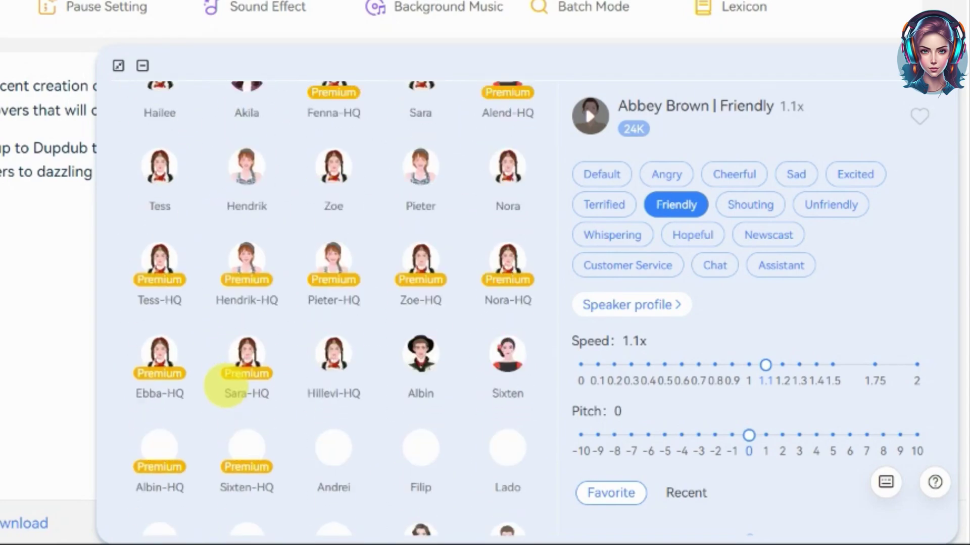
{"action": "scroll", "coordinate": [226, 386], "scroll_direction": "down", "scroll_amount": 5}
{"action": "scroll", "coordinate": [225, 386], "scroll_direction": "down", "scroll_amount": 15}
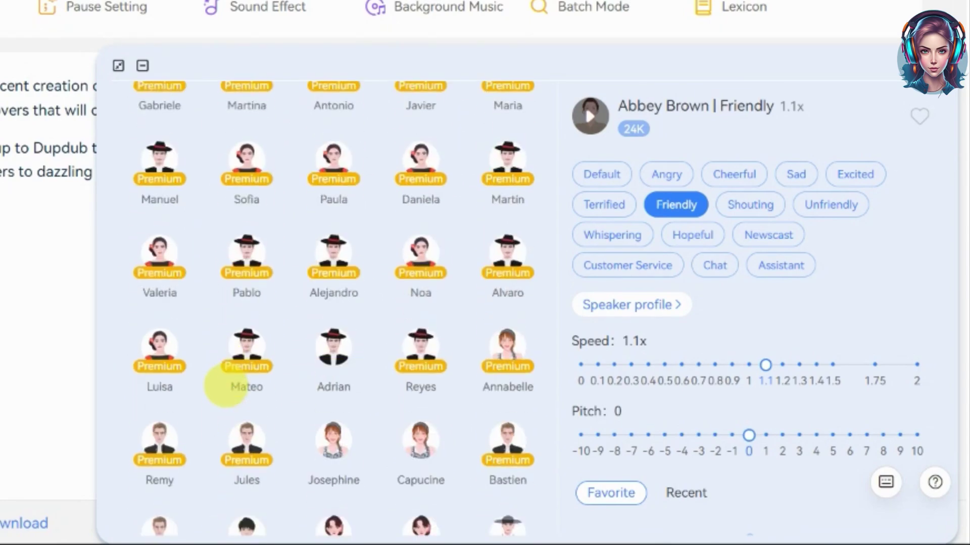
{"action": "scroll", "coordinate": [227, 386], "scroll_direction": "down", "scroll_amount": 15}
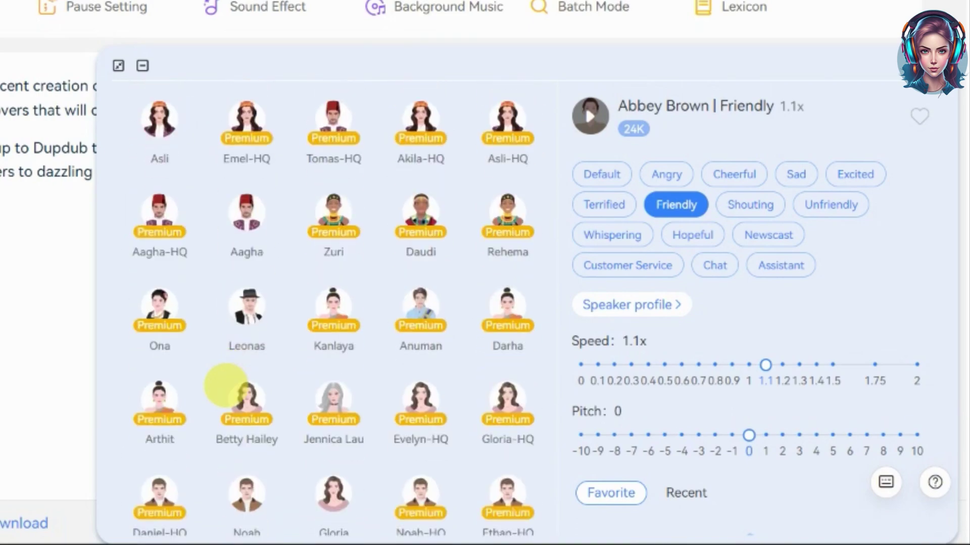
{"action": "scroll", "coordinate": [226, 386], "scroll_direction": "down", "scroll_amount": 5}
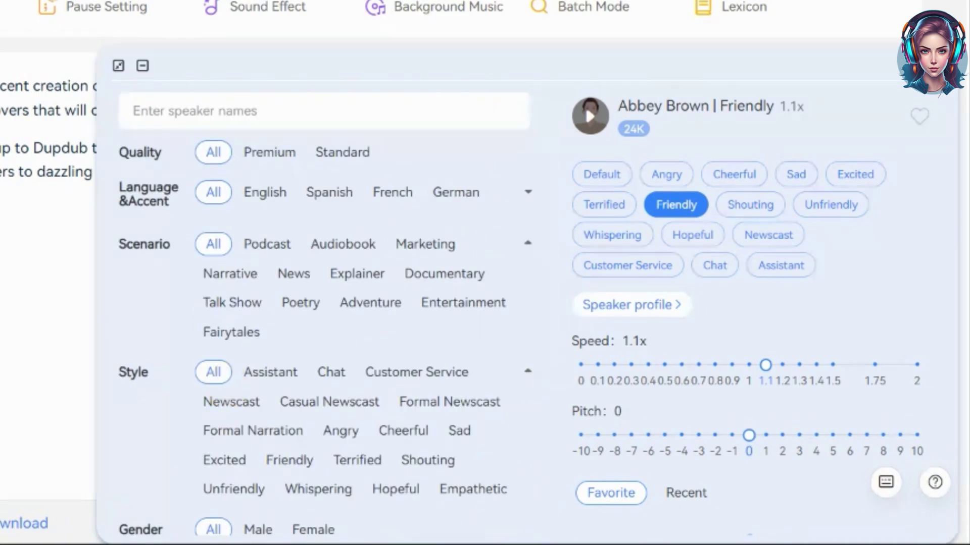
{"action": "left_click", "coordinate": [271, 153]}
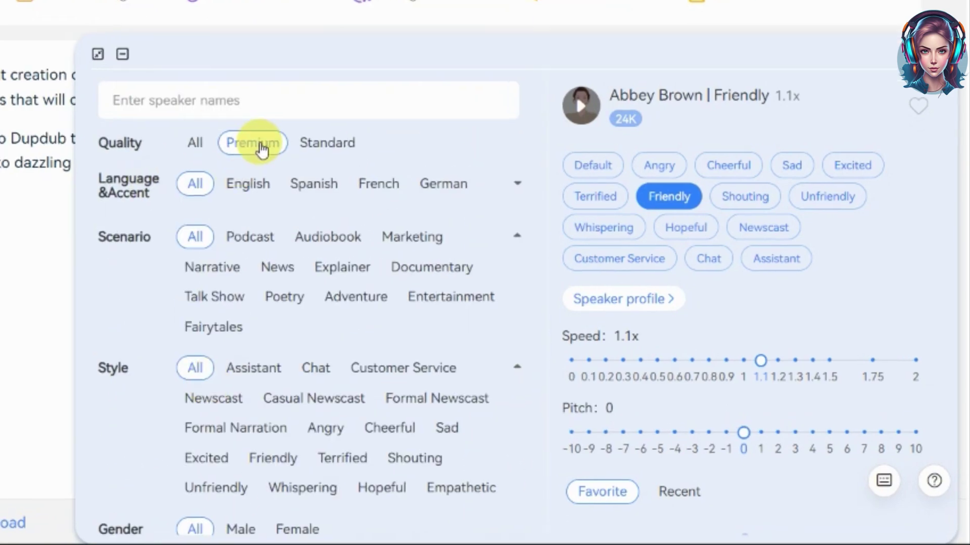
{"action": "left_click", "coordinate": [249, 186]}
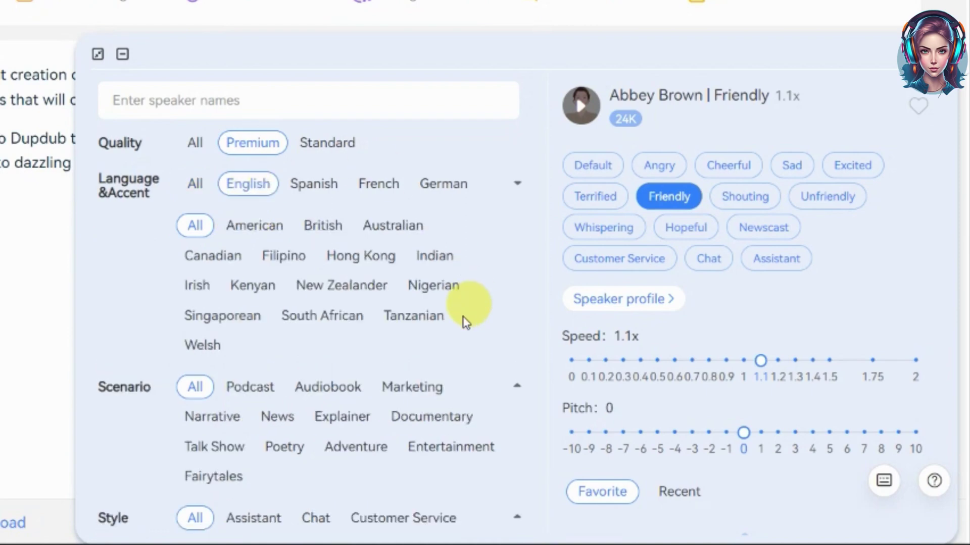
{"action": "left_click", "coordinate": [258, 226]}
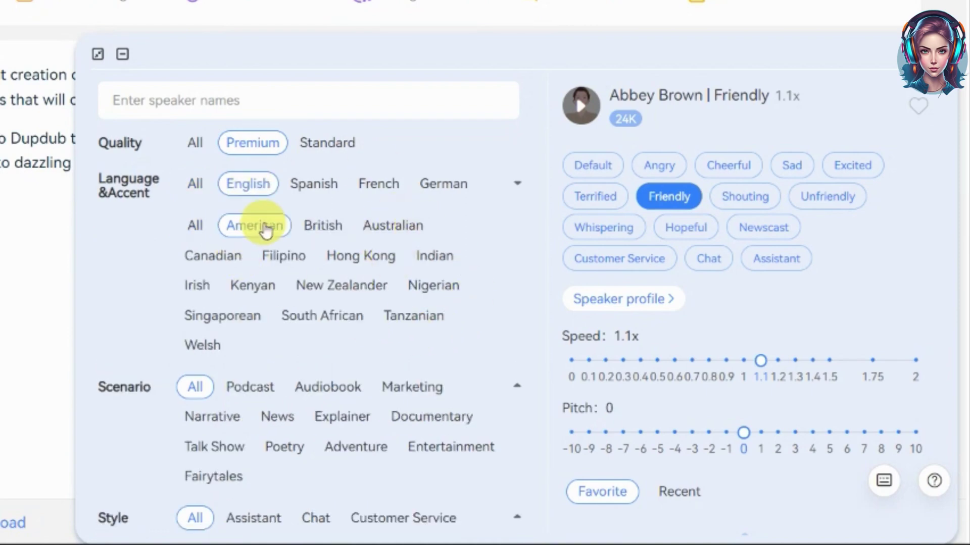
Step: Narrow the voices to Narrative and Female, then pick and preview Sienna Doyle
{"action": "scroll", "coordinate": [517, 291], "scroll_direction": "down", "scroll_amount": 4}
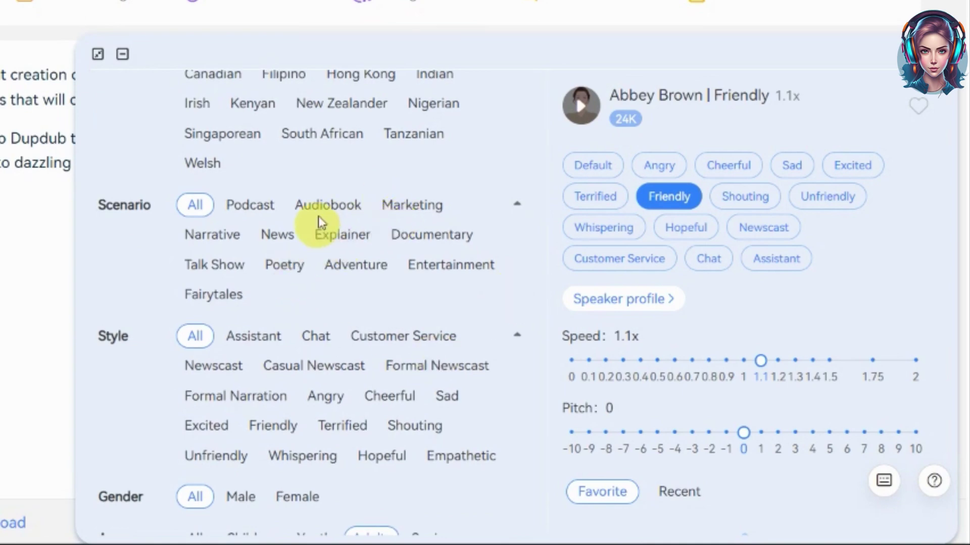
{"action": "left_click", "coordinate": [341, 247]}
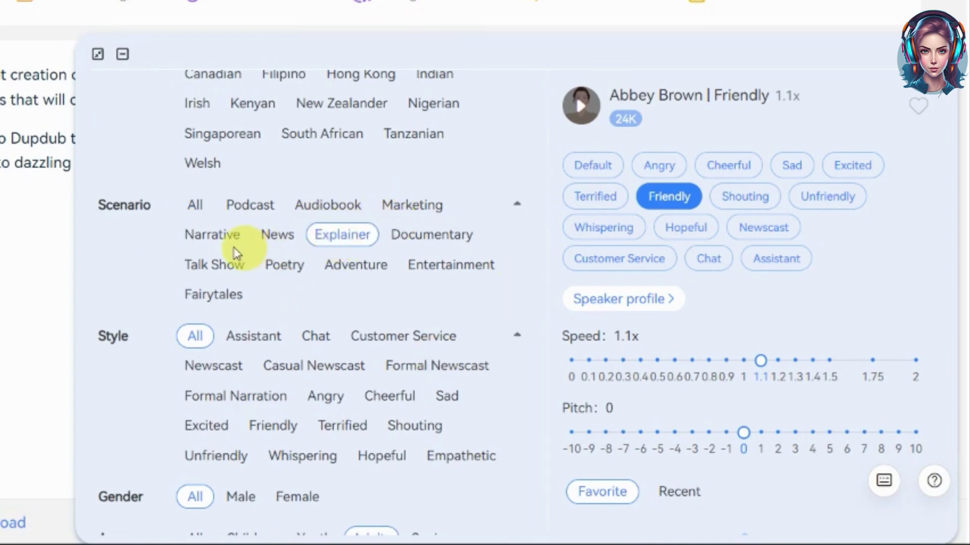
{"action": "left_click", "coordinate": [209, 246]}
{"action": "scroll", "coordinate": [212, 237], "scroll_direction": "down", "scroll_amount": 3}
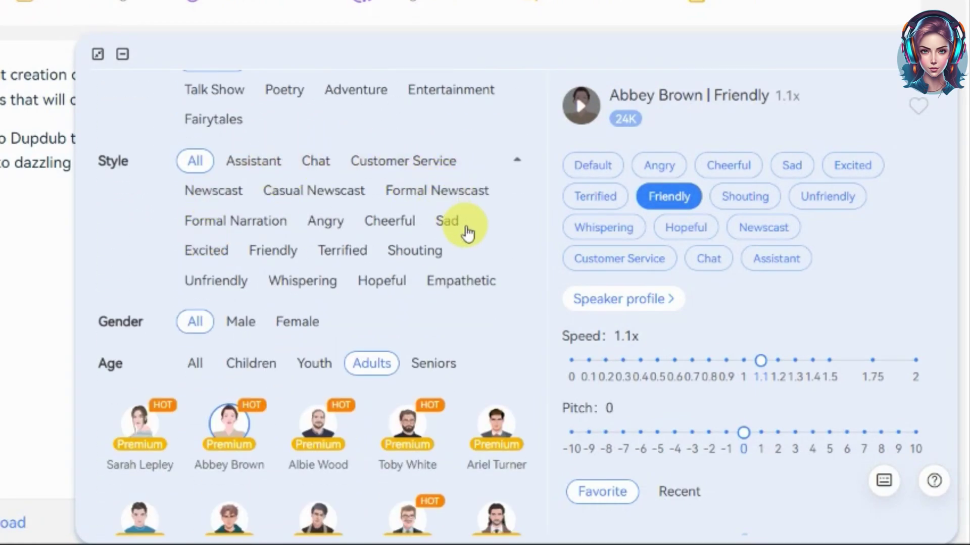
{"action": "scroll", "coordinate": [464, 228], "scroll_direction": "down", "scroll_amount": 3}
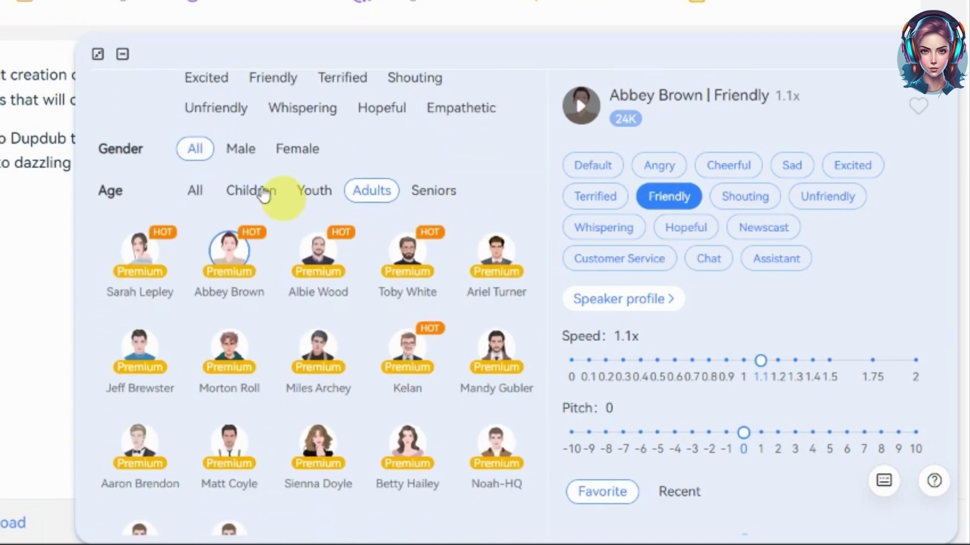
{"action": "left_click", "coordinate": [283, 149]}
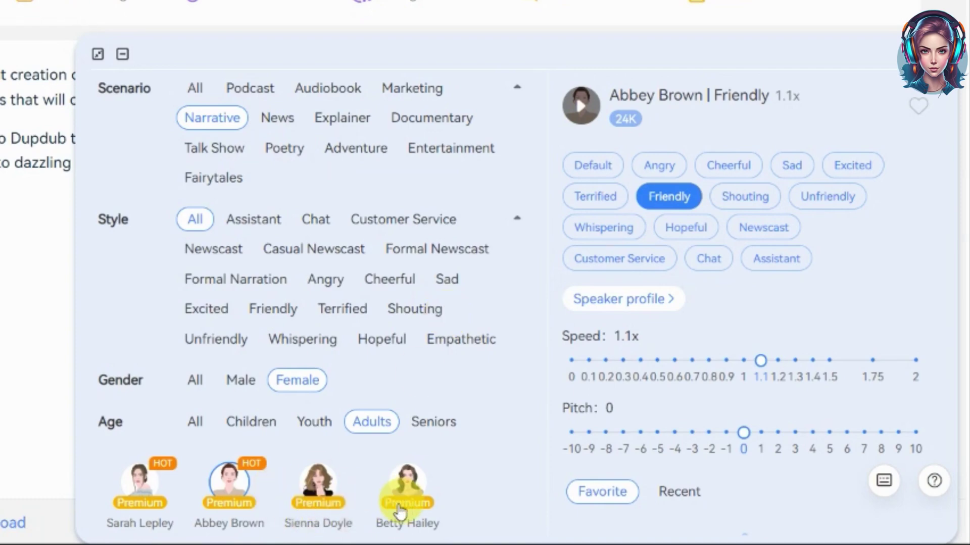
{"action": "left_click", "coordinate": [313, 492]}
{"action": "left_click", "coordinate": [580, 110]}
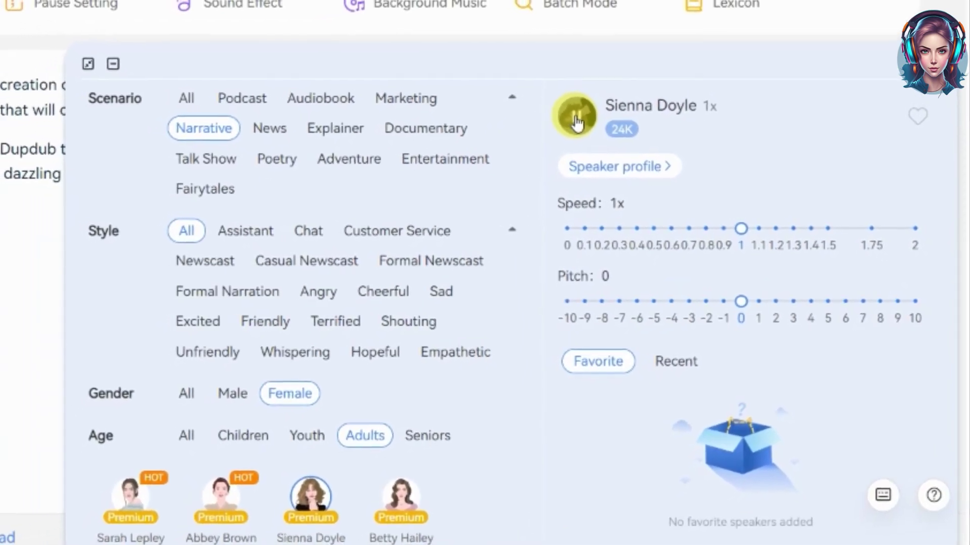
Step: Make Sarah Lepley the narrator in the Cheerful style and select the first paragraph
{"action": "left_click", "coordinate": [183, 492]}
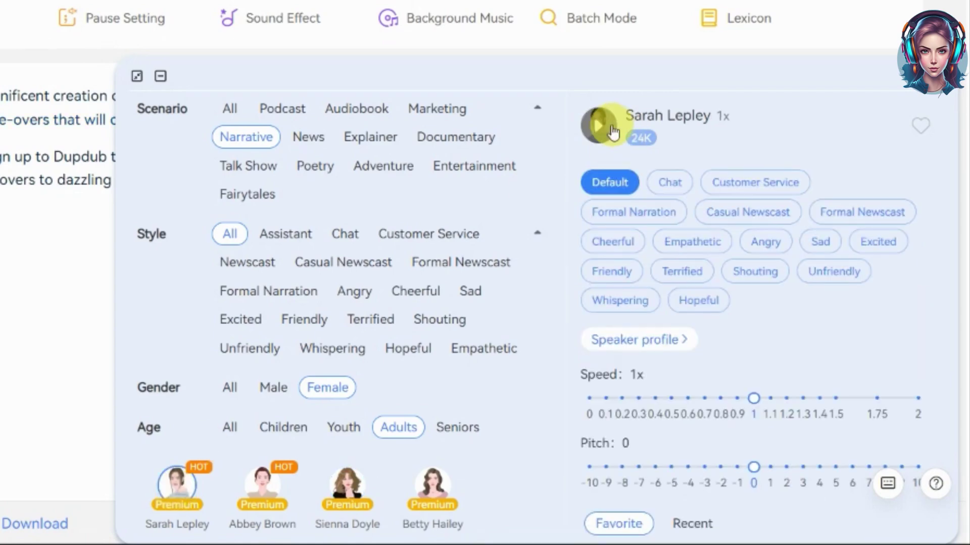
{"action": "left_click", "coordinate": [609, 129]}
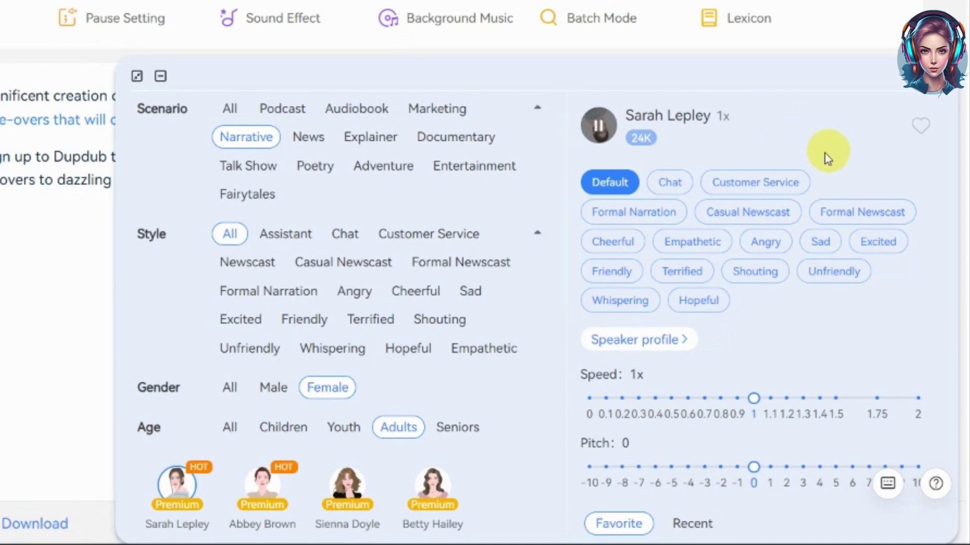
{"action": "left_click", "coordinate": [598, 127]}
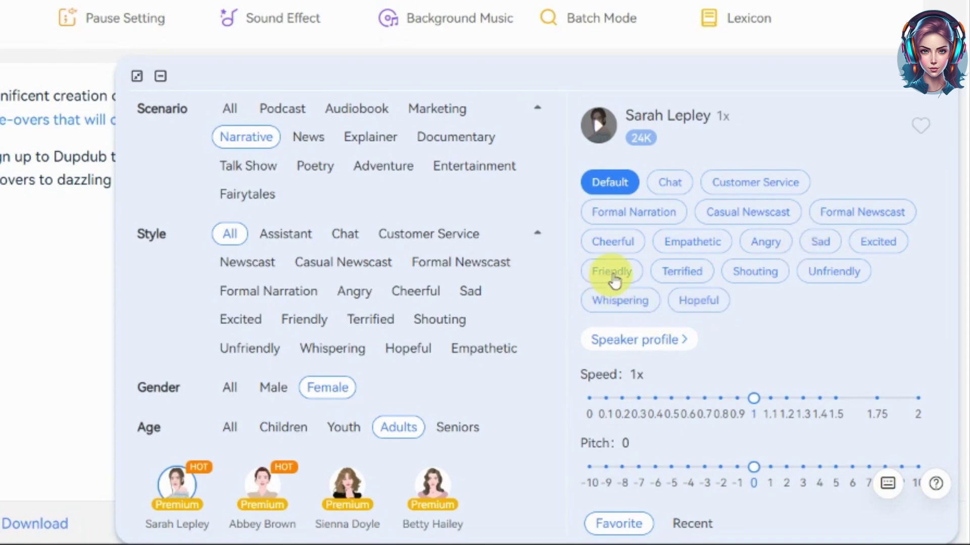
{"action": "left_click", "coordinate": [609, 240]}
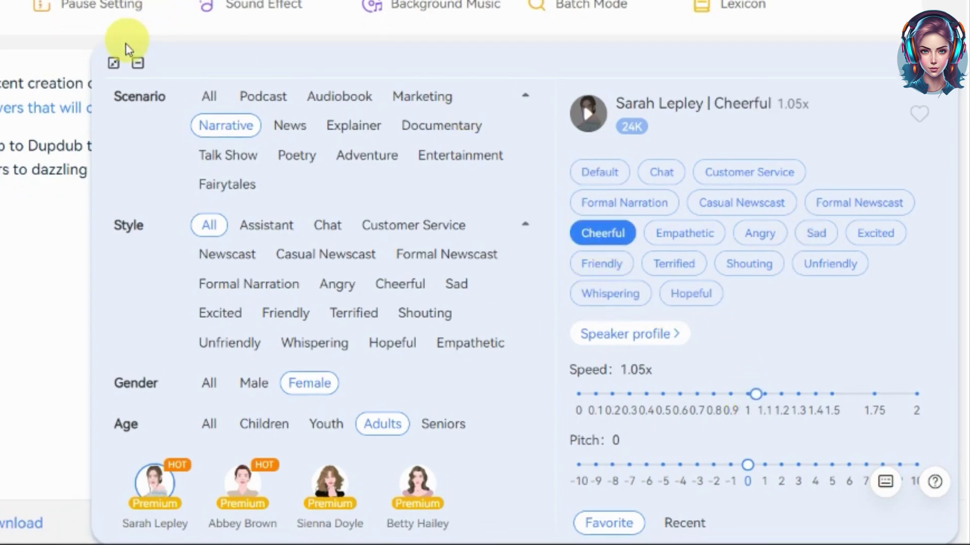
{"action": "left_click", "coordinate": [113, 63]}
{"action": "left_click_drag", "start_coordinate": [58, 233], "coordinate": [639, 256]}
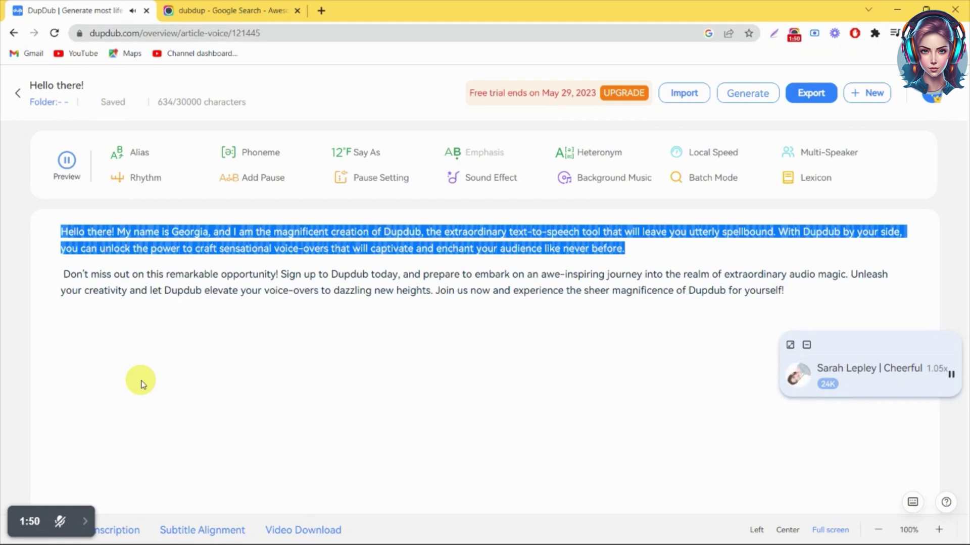
Step: Voice the 'With Dupdub by your side' sentence with Abbey Brown, Excited style, at 1.05x
{"action": "left_click", "coordinate": [69, 162]}
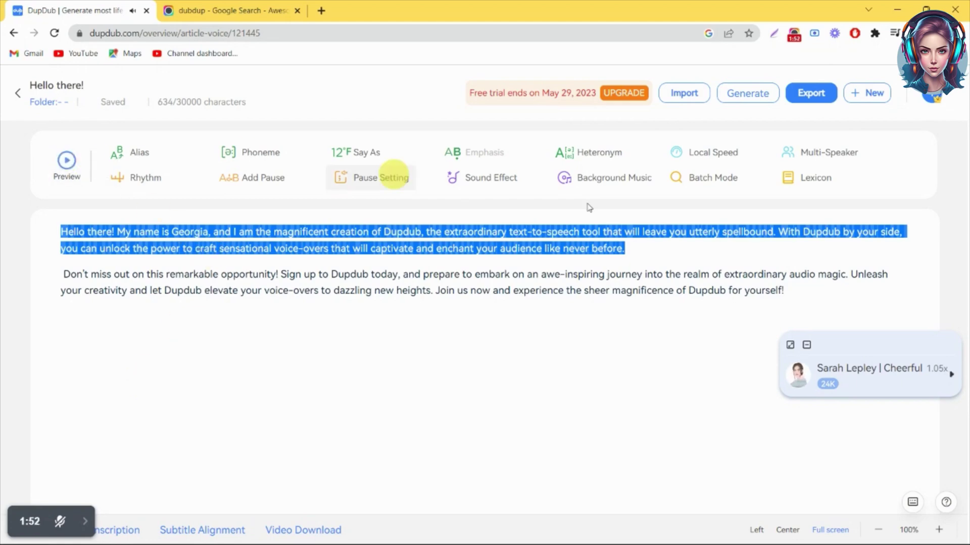
{"action": "left_click", "coordinate": [781, 260]}
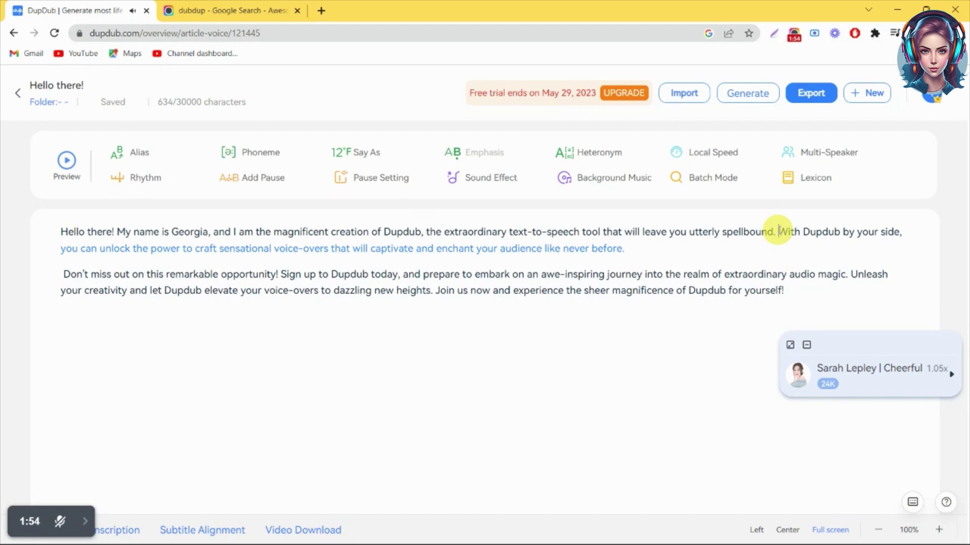
{"action": "left_click_drag", "start_coordinate": [782, 231], "coordinate": [626, 248]}
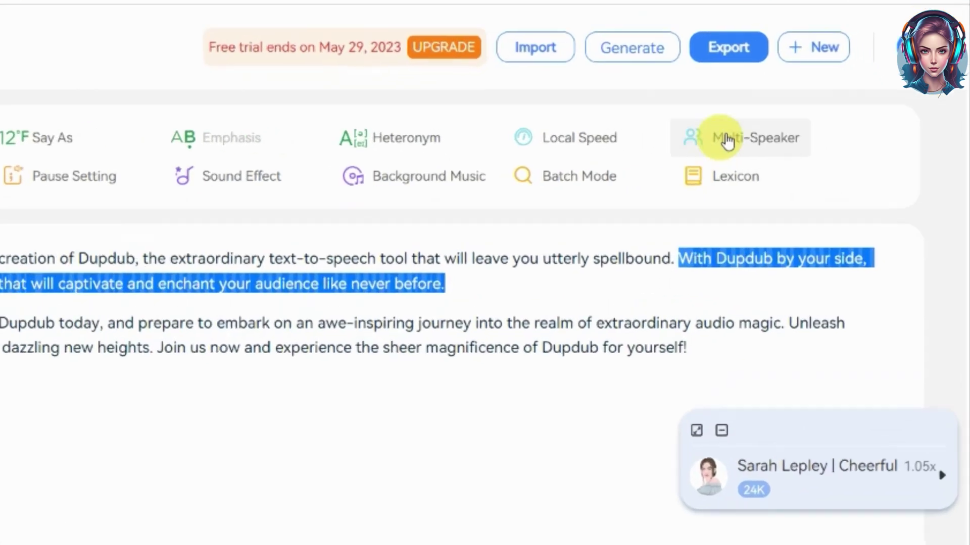
{"action": "left_click", "coordinate": [737, 142]}
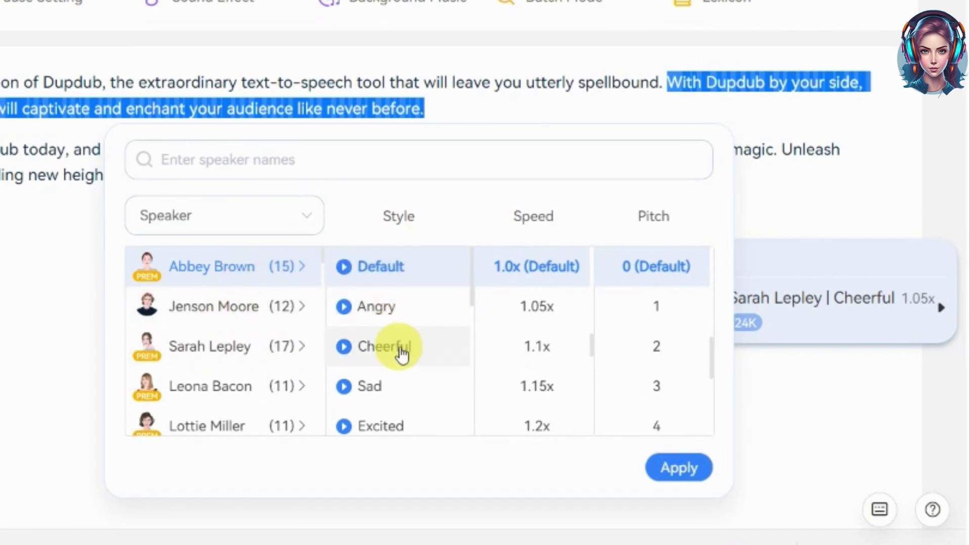
{"action": "left_click", "coordinate": [406, 431]}
{"action": "left_click", "coordinate": [544, 308]}
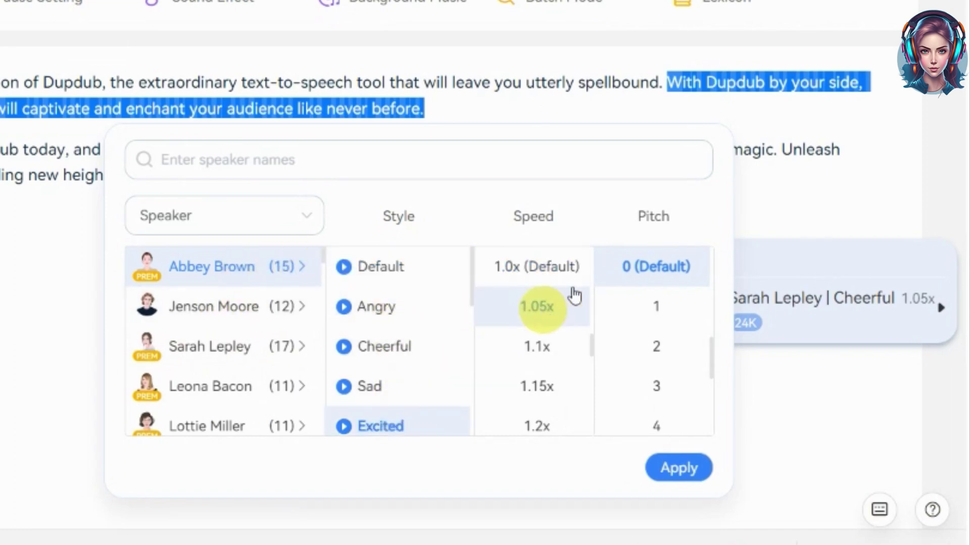
{"action": "left_click", "coordinate": [677, 468]}
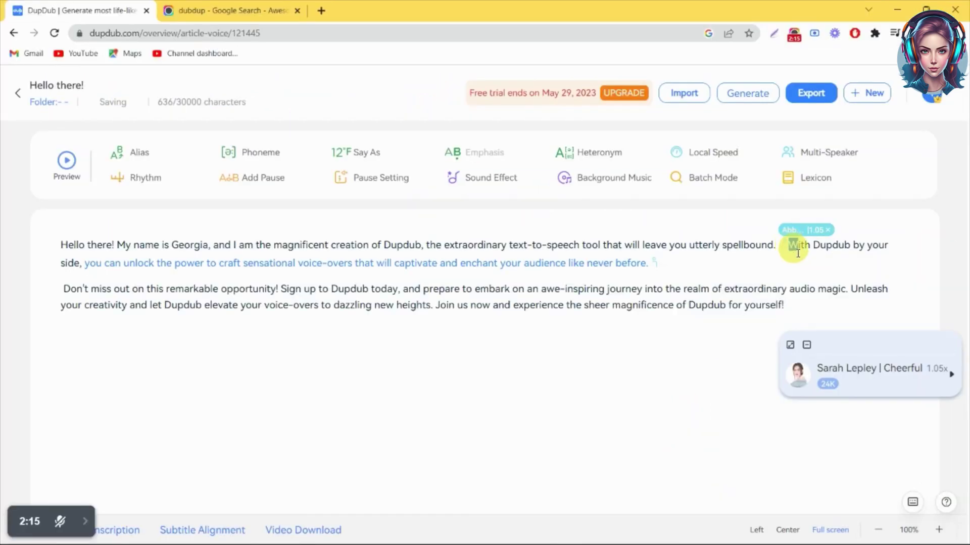
{"action": "left_click", "coordinate": [798, 252]}
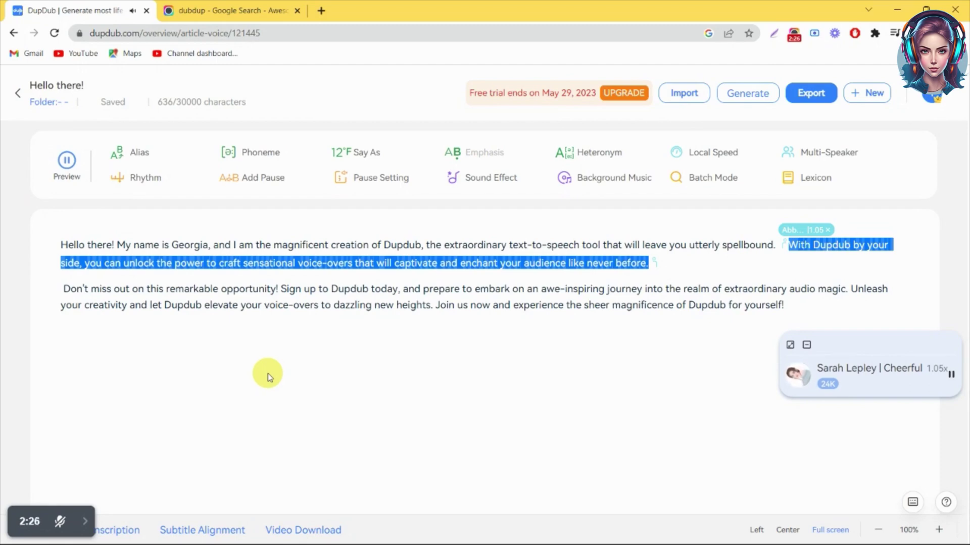
Step: Revoice the 'Don't miss out' paragraph with Jenson Moore, Excited style at 1.05x, and preview it
{"action": "left_click_drag", "start_coordinate": [75, 289], "coordinate": [785, 305]}
{"action": "left_click", "coordinate": [823, 152]}
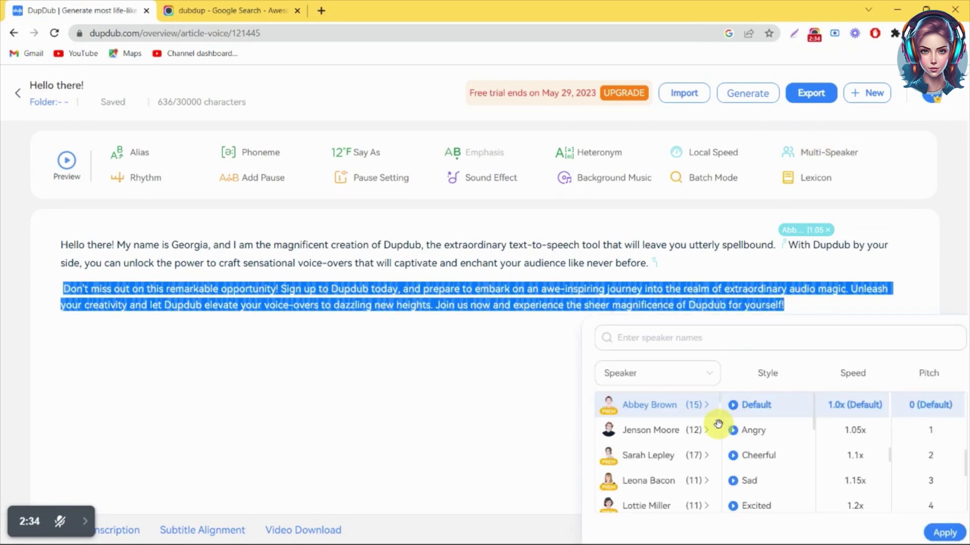
{"action": "left_click", "coordinate": [676, 430]}
{"action": "left_click_drag", "start_coordinate": [813, 425], "coordinate": [824, 473]}
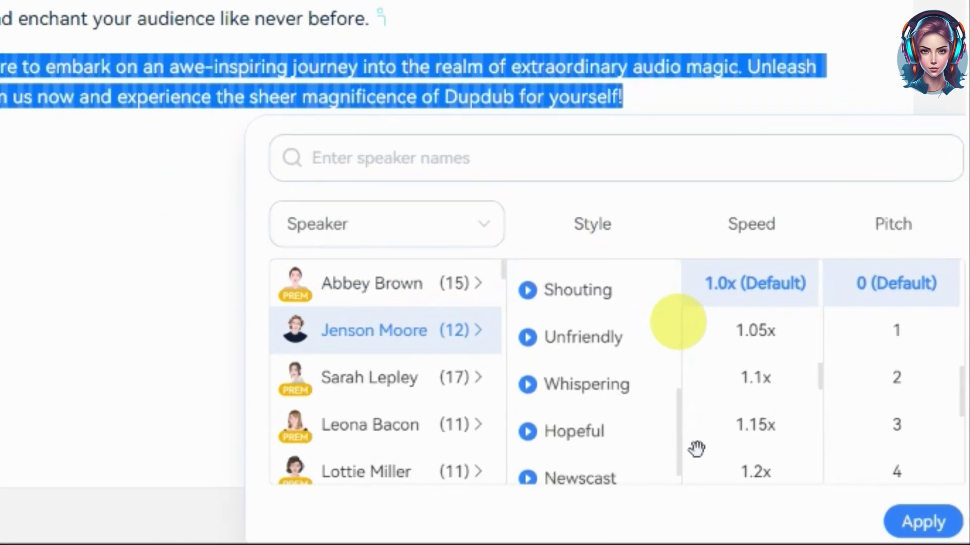
{"action": "left_click_drag", "start_coordinate": [695, 411], "coordinate": [693, 379]}
{"action": "left_click", "coordinate": [631, 331]}
{"action": "left_click", "coordinate": [754, 329]}
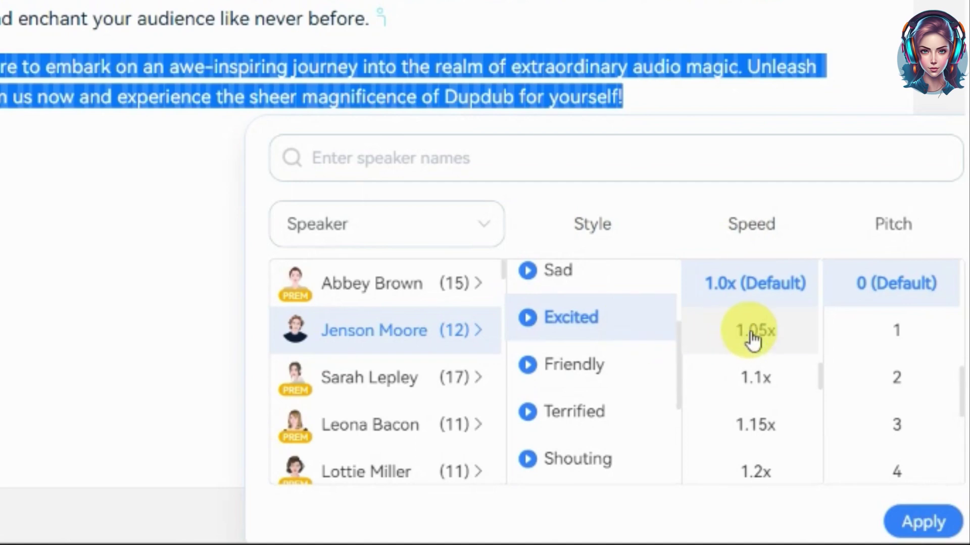
{"action": "left_click", "coordinate": [915, 523]}
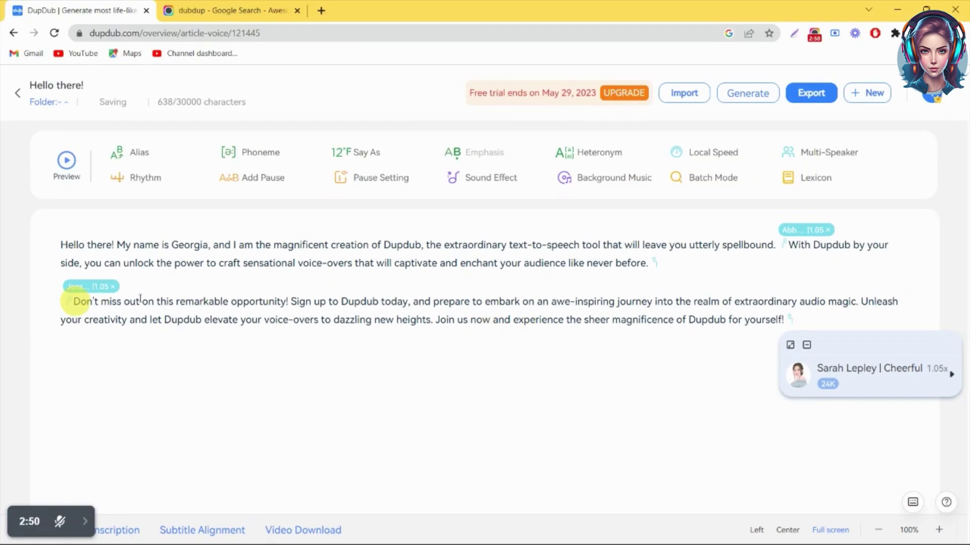
{"action": "left_click_drag", "start_coordinate": [140, 298], "coordinate": [782, 319]}
{"action": "left_click", "coordinate": [66, 160]}
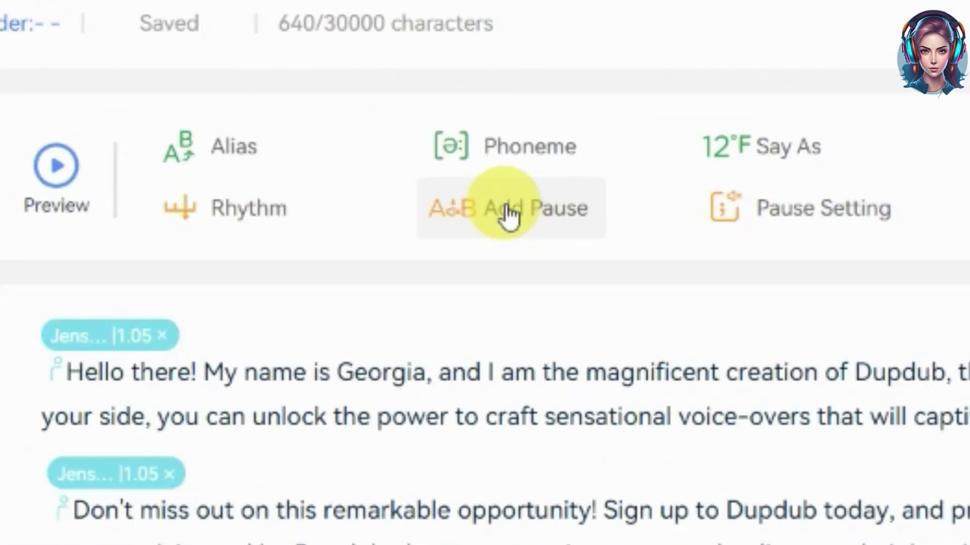
Step: Insert 150ms pauses after 'spellbound.' and after 'before.'
{"action": "left_click", "coordinate": [509, 214]}
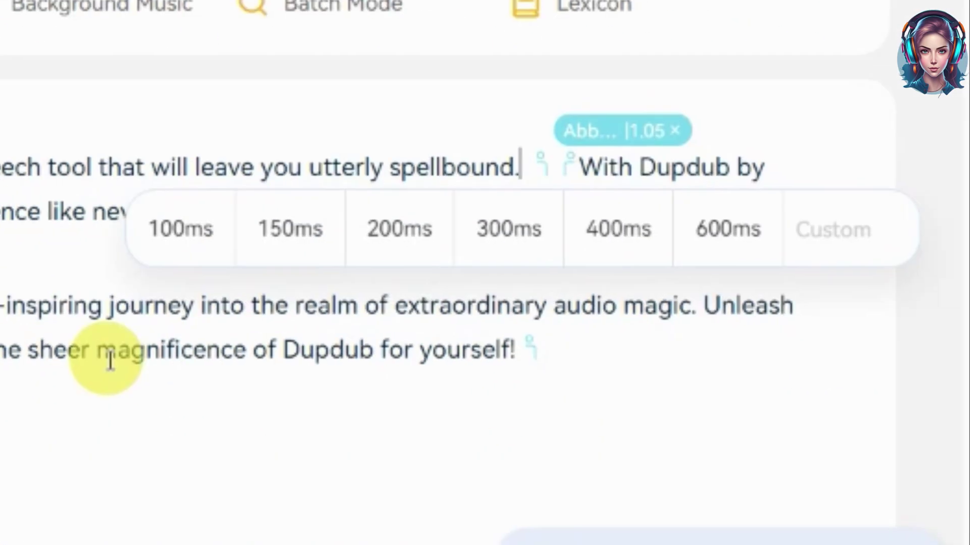
{"action": "left_click", "coordinate": [279, 241]}
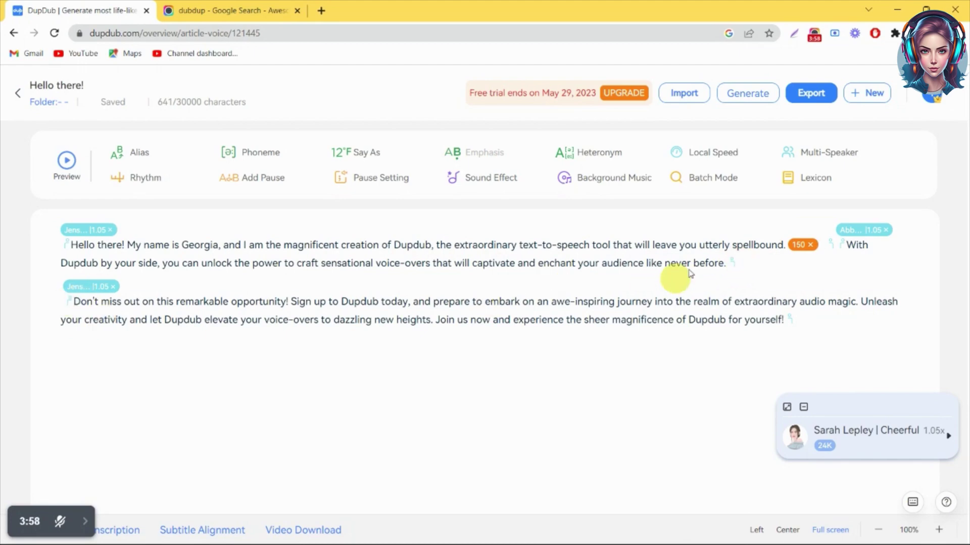
{"action": "left_click", "coordinate": [740, 276]}
{"action": "left_click", "coordinate": [254, 177]}
{"action": "left_click", "coordinate": [634, 288]}
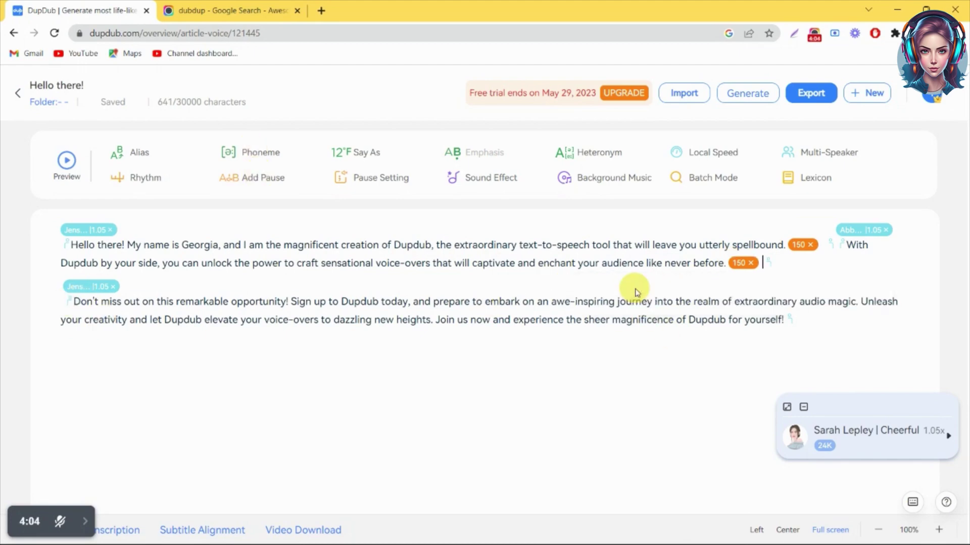
Step: Insert a 200ms pause before 'Sign up' and a 150ms pause before 'Join us'
{"action": "left_click", "coordinate": [292, 301]}
{"action": "left_click", "coordinate": [253, 178]}
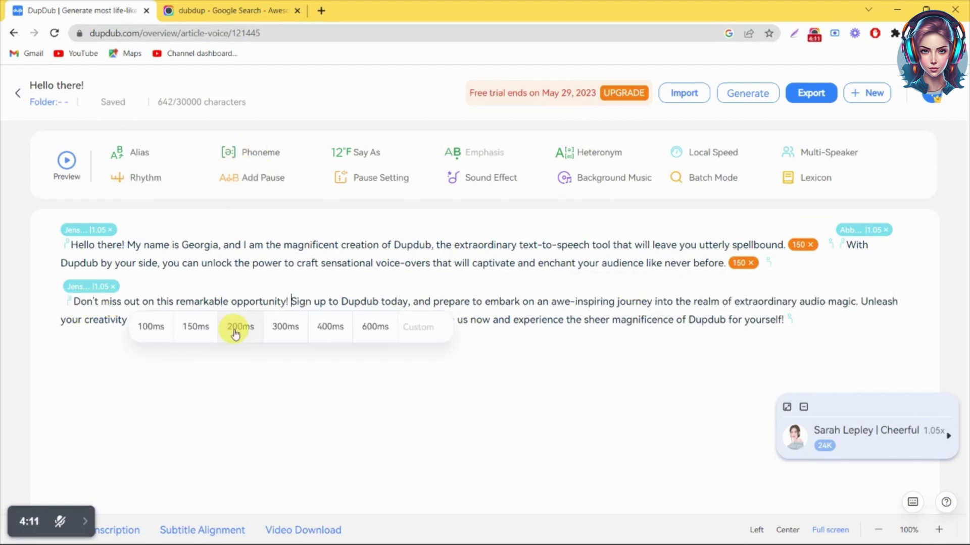
{"action": "left_click", "coordinate": [235, 329]}
{"action": "left_click", "coordinate": [478, 321]}
{"action": "left_click", "coordinate": [253, 177]}
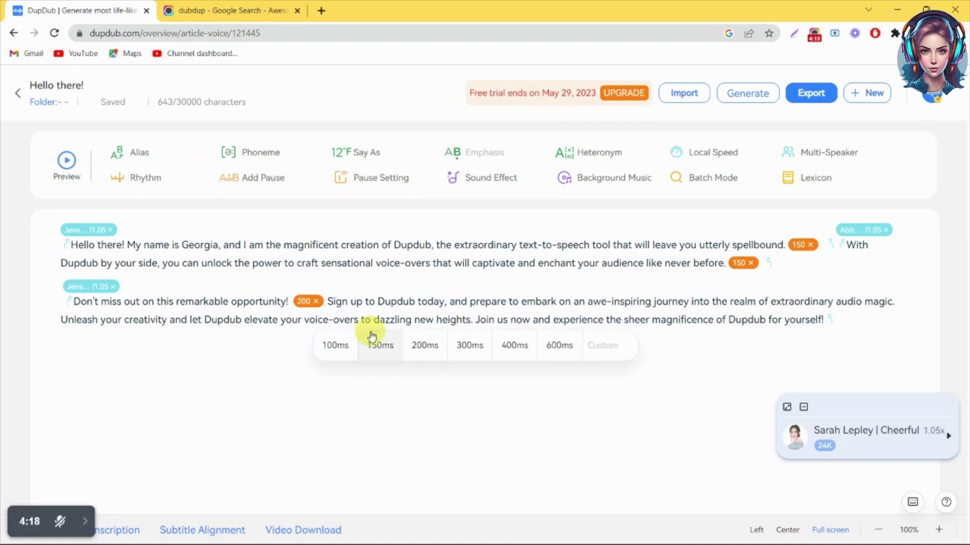
{"action": "left_click", "coordinate": [380, 345]}
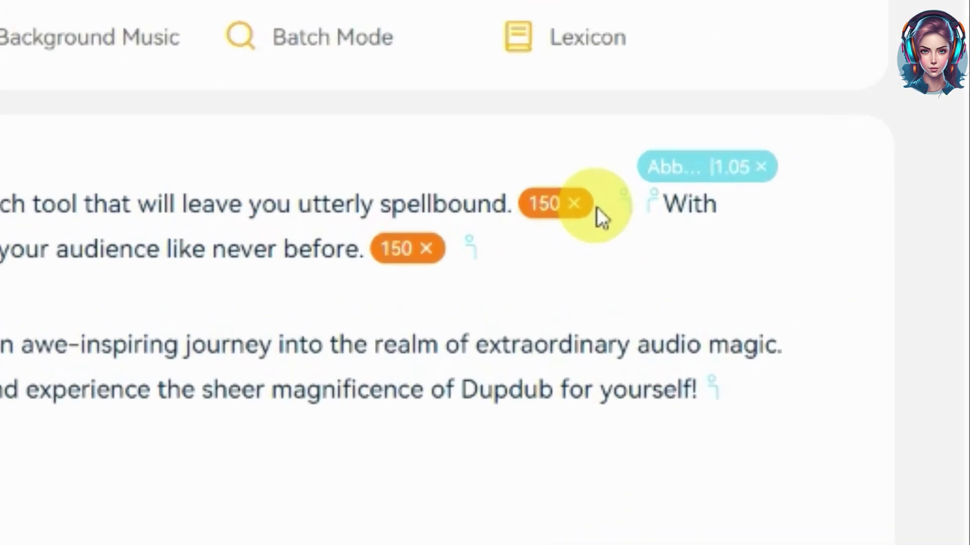
{"action": "left_click", "coordinate": [818, 245]}
{"action": "left_click", "coordinate": [567, 198]}
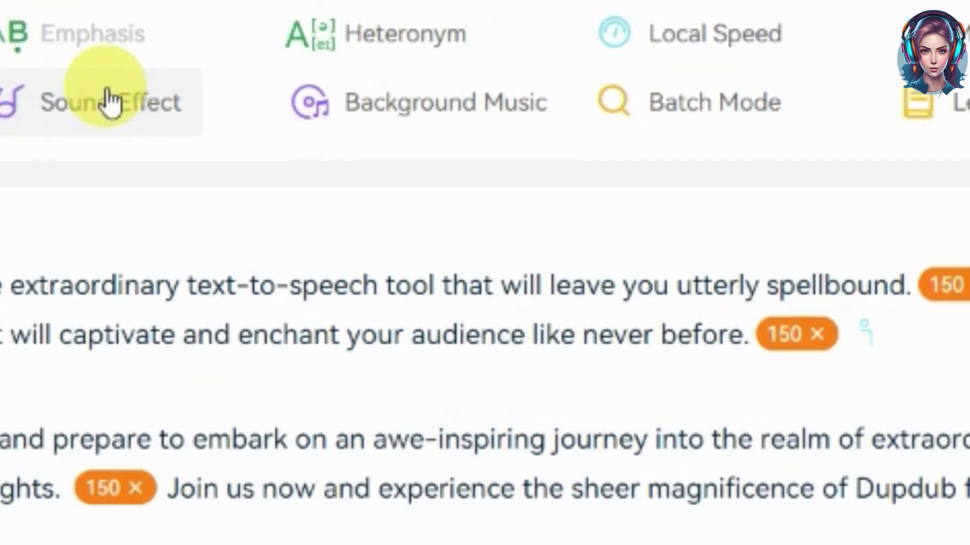
Step: Add the Success sound effect after 'spellbound.' and an Epic effect at the script's start
{"action": "left_click", "coordinate": [109, 100]}
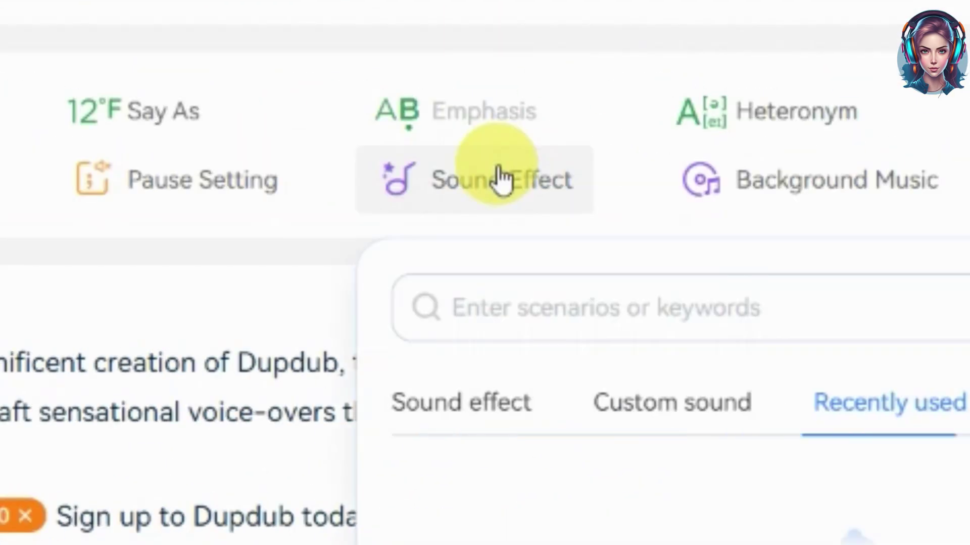
{"action": "left_click", "coordinate": [500, 402]}
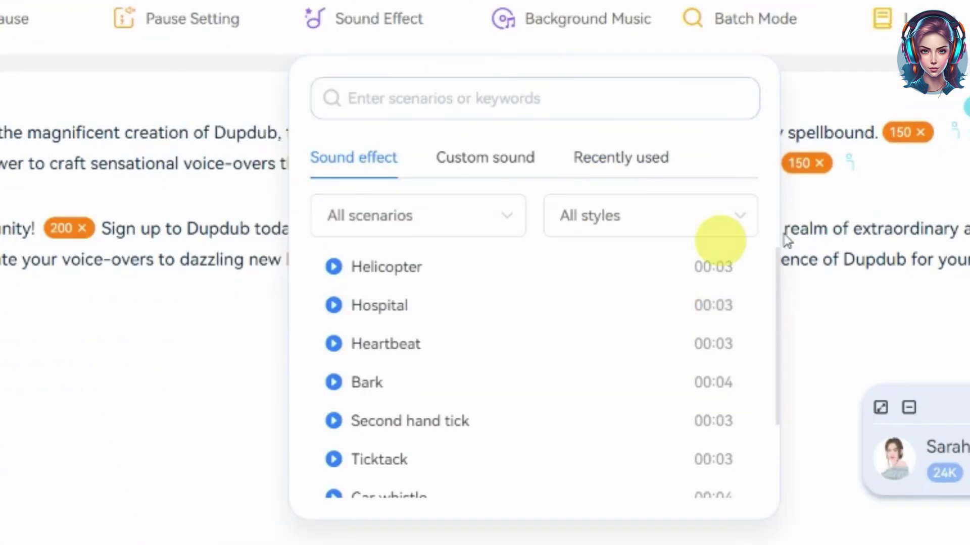
{"action": "scroll", "coordinate": [778, 298], "scroll_direction": "down", "scroll_amount": 3}
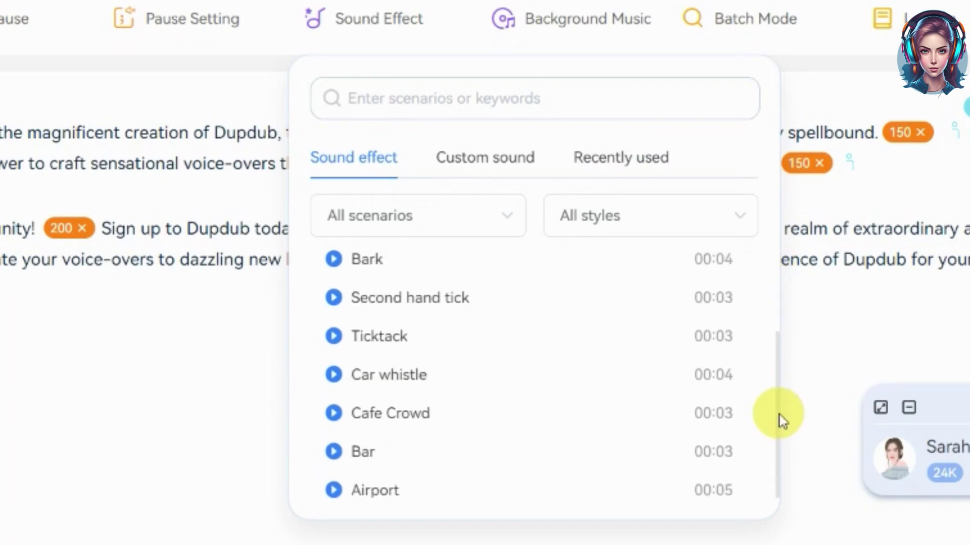
{"action": "scroll", "coordinate": [778, 413], "scroll_direction": "down", "scroll_amount": 5}
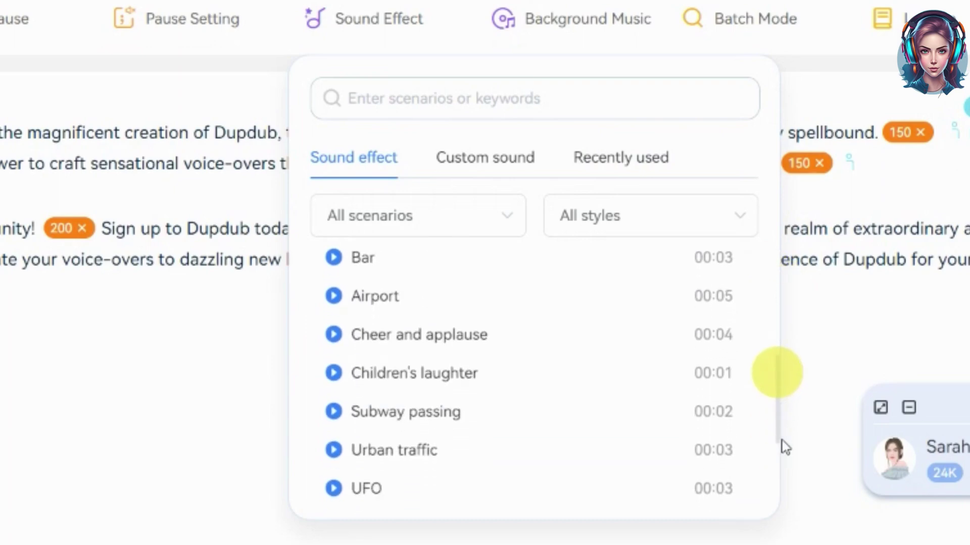
{"action": "scroll", "coordinate": [789, 501], "scroll_direction": "down", "scroll_amount": 5}
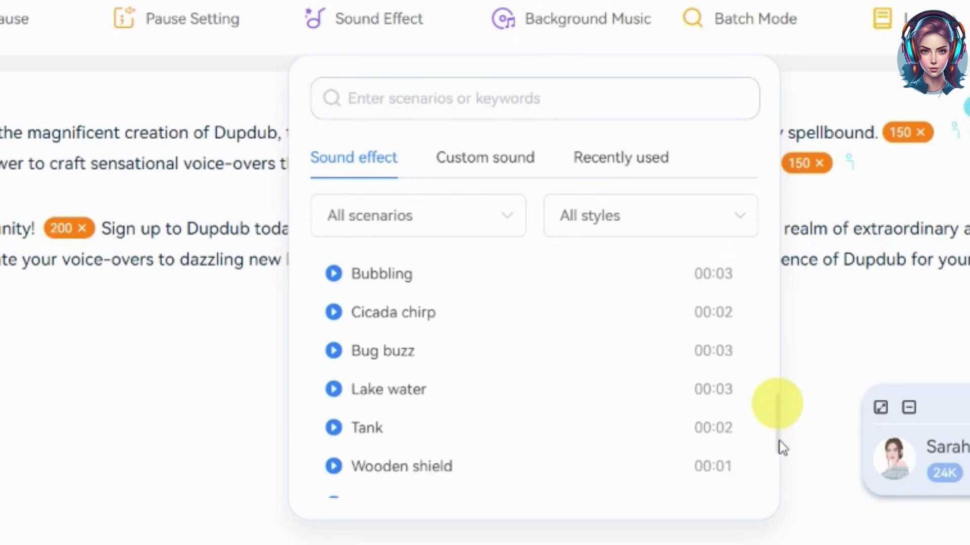
{"action": "scroll", "coordinate": [786, 489], "scroll_direction": "down", "scroll_amount": 4}
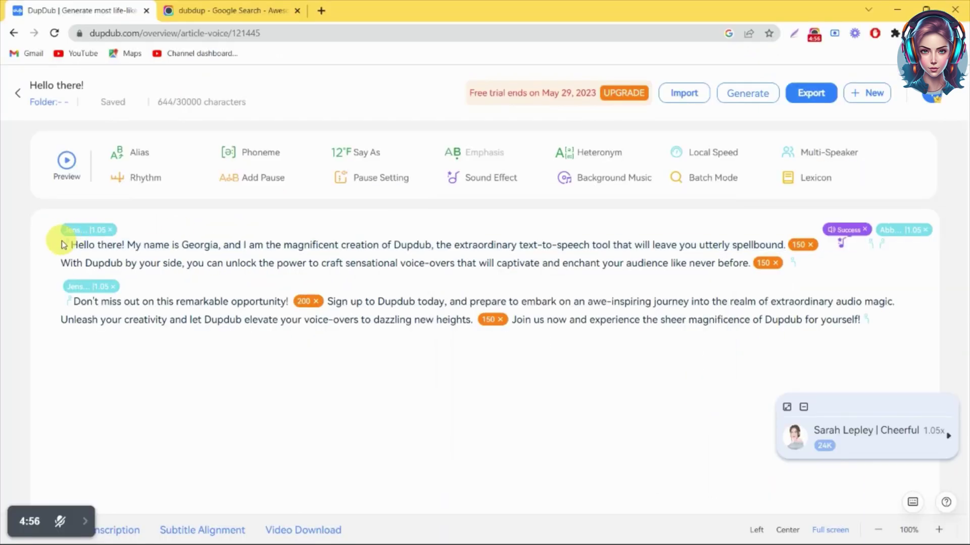
{"action": "left_click", "coordinate": [482, 177]}
{"action": "scroll", "coordinate": [722, 328], "scroll_direction": "down", "scroll_amount": 3}
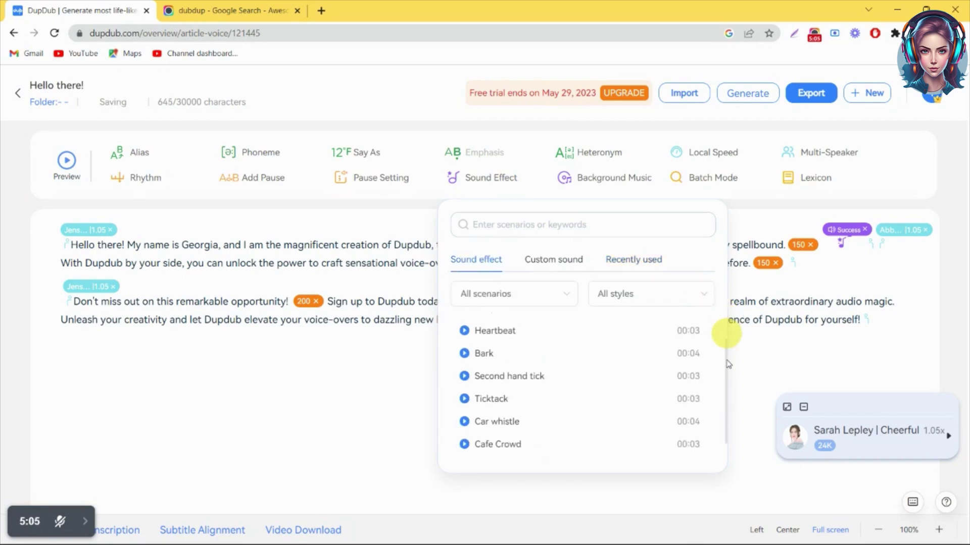
{"action": "scroll", "coordinate": [728, 401], "scroll_direction": "down", "scroll_amount": 8}
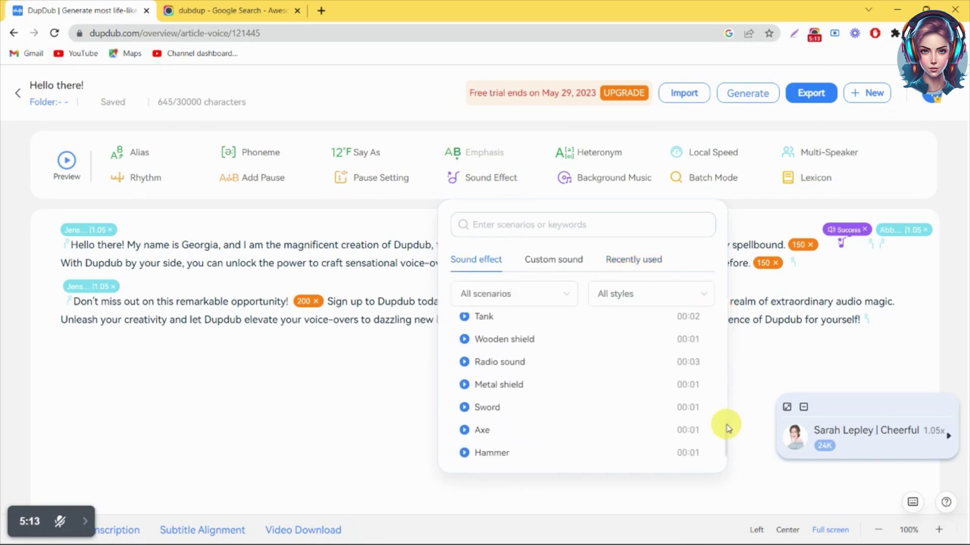
{"action": "left_click", "coordinate": [702, 433]}
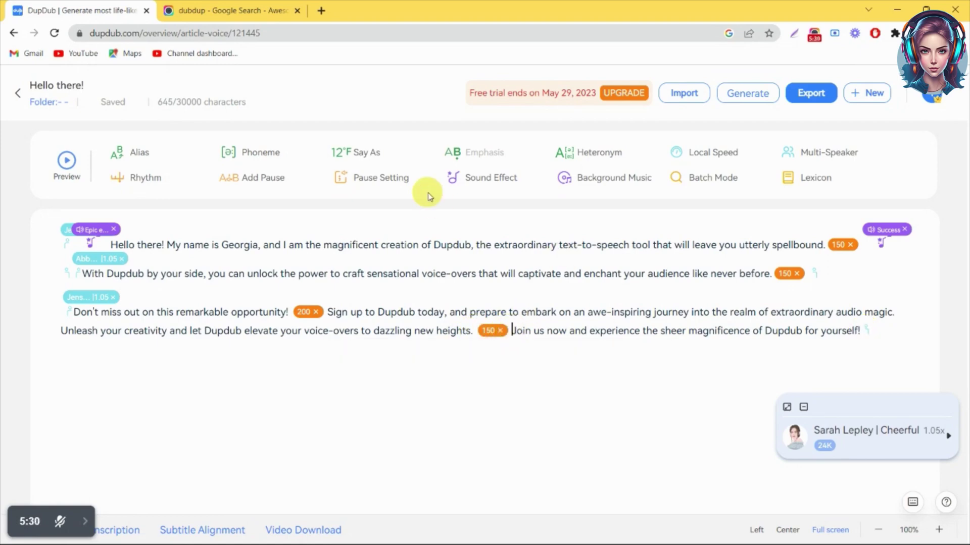
Step: Insert another sound effect from the library before 'Join us'
{"action": "left_click", "coordinate": [502, 183]}
{"action": "scroll", "coordinate": [725, 394], "scroll_direction": "down", "scroll_amount": 5}
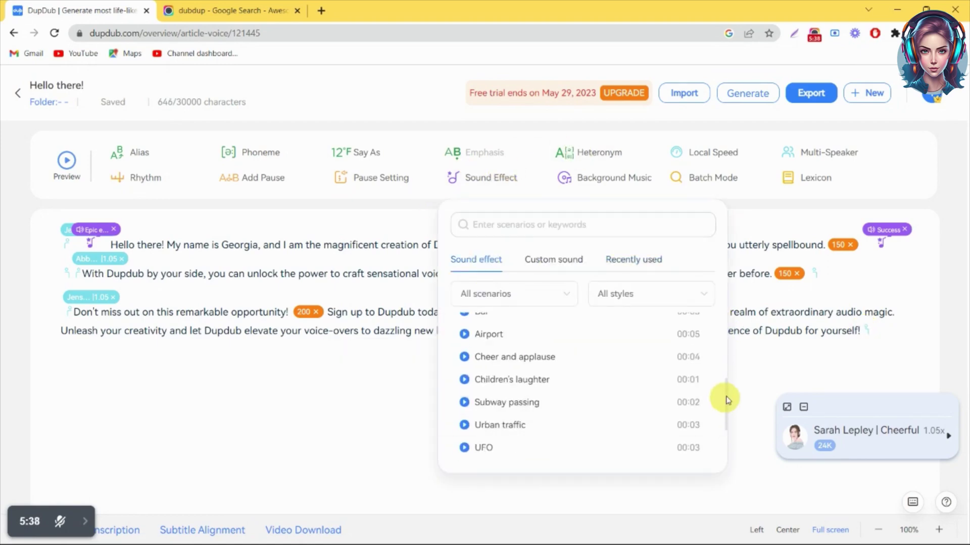
{"action": "scroll", "coordinate": [725, 394], "scroll_direction": "down", "scroll_amount": 10}
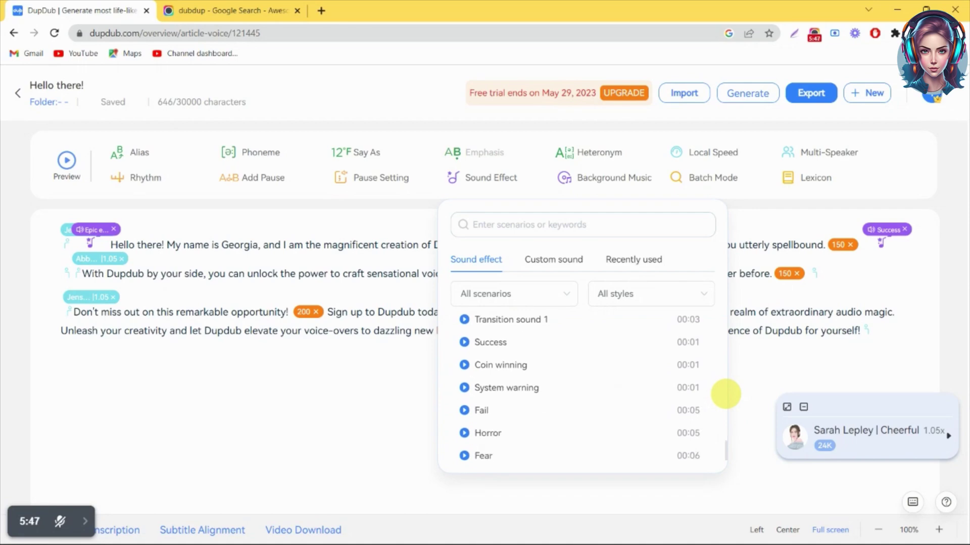
{"action": "scroll", "coordinate": [725, 394], "scroll_direction": "down", "scroll_amount": 1}
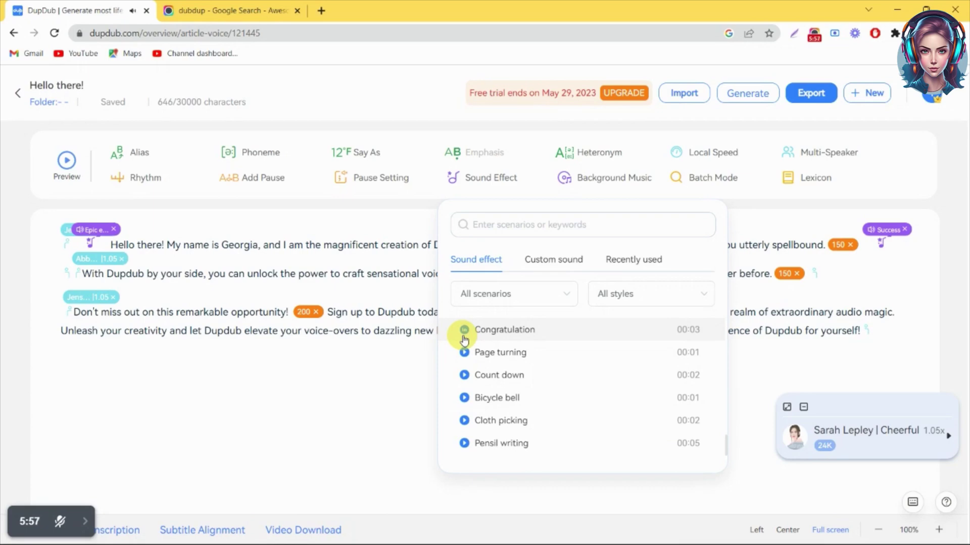
{"action": "left_click", "coordinate": [464, 340]}
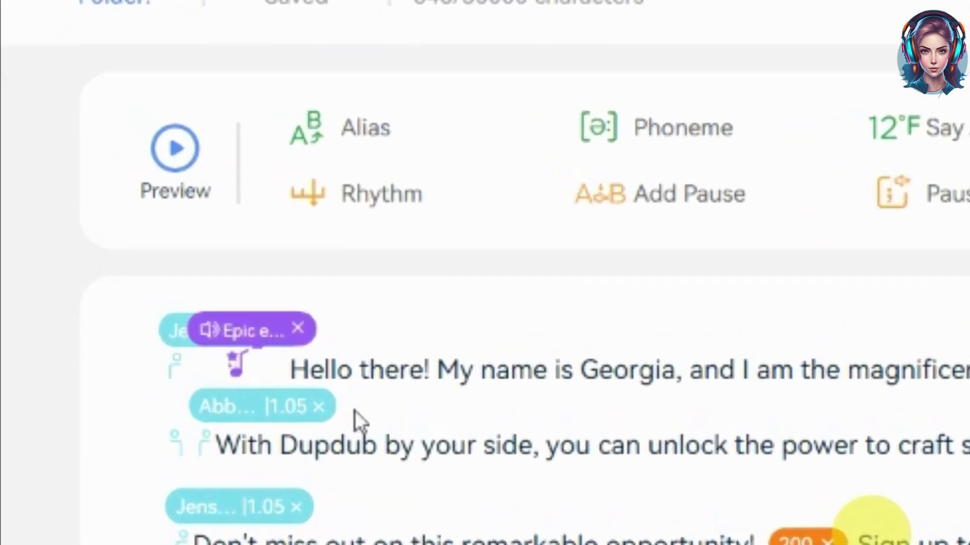
Step: Lower the three sound effects' volumes to about 24%, 28% and 25%
{"action": "mouse_move", "coordinate": [93, 230]}
{"action": "left_click_drag", "start_coordinate": [229, 232], "coordinate": [260, 264]}
{"action": "mouse_move", "coordinate": [969, 305]}
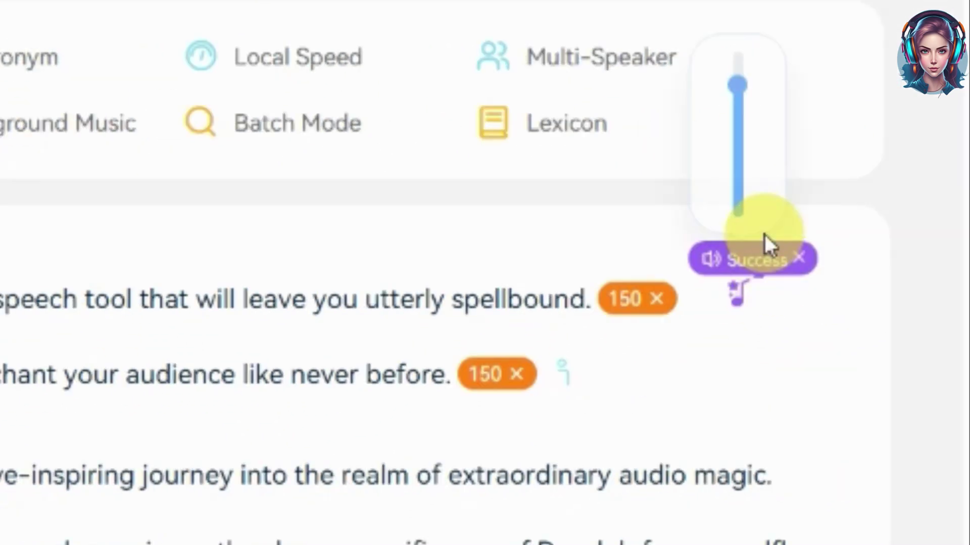
{"action": "left_click_drag", "start_coordinate": [737, 83], "coordinate": [738, 180]}
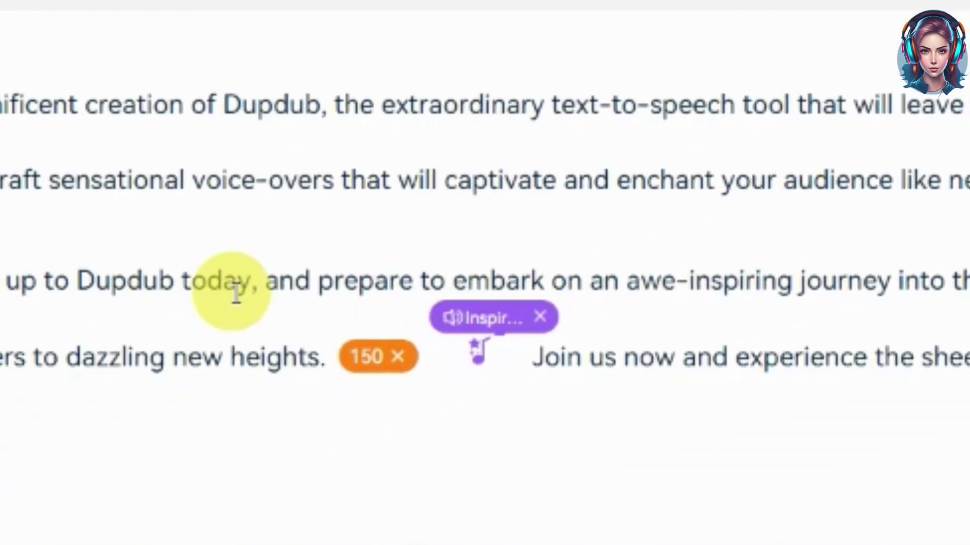
{"action": "mouse_move", "coordinate": [482, 318]}
{"action": "left_click_drag", "start_coordinate": [474, 152], "coordinate": [519, 245]}
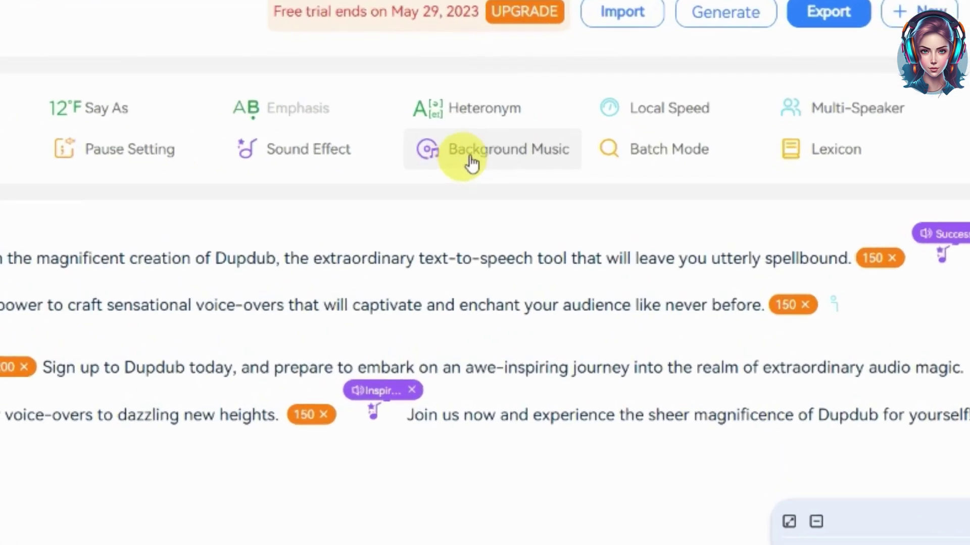
Step: Preview hug_convoy and guitales_happy_place, then add guitales_happy_place as background music
{"action": "left_click", "coordinate": [472, 162]}
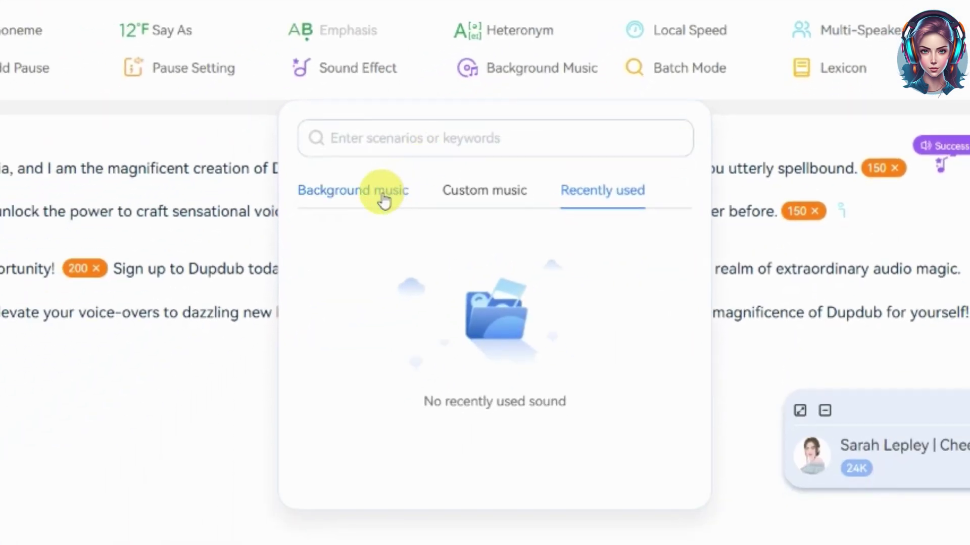
{"action": "left_click", "coordinate": [383, 197]}
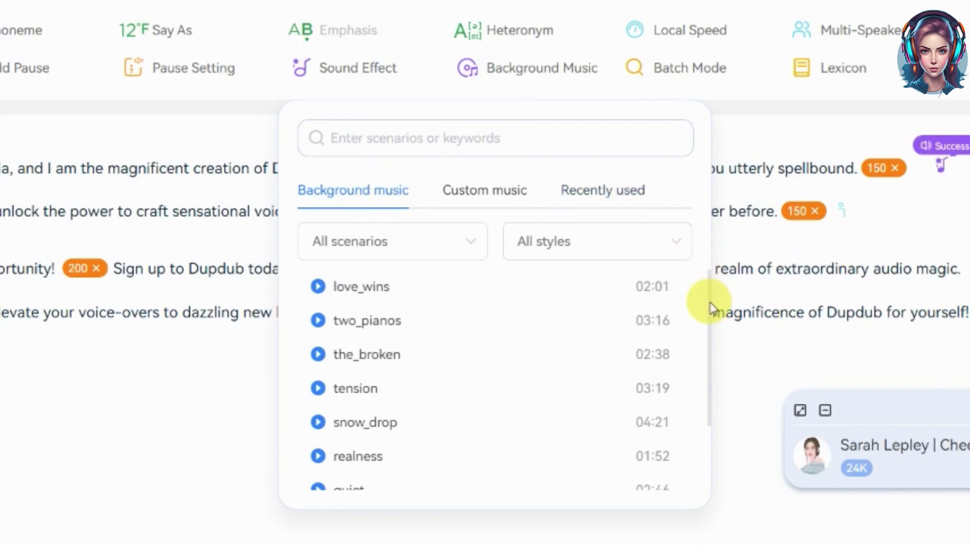
{"action": "scroll", "coordinate": [710, 319], "scroll_direction": "down", "scroll_amount": 2}
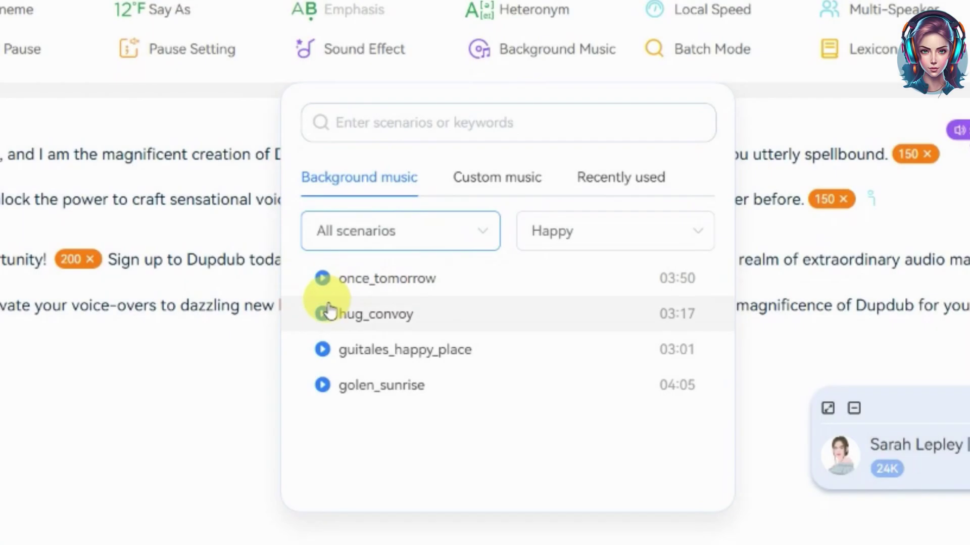
{"action": "left_click", "coordinate": [323, 314]}
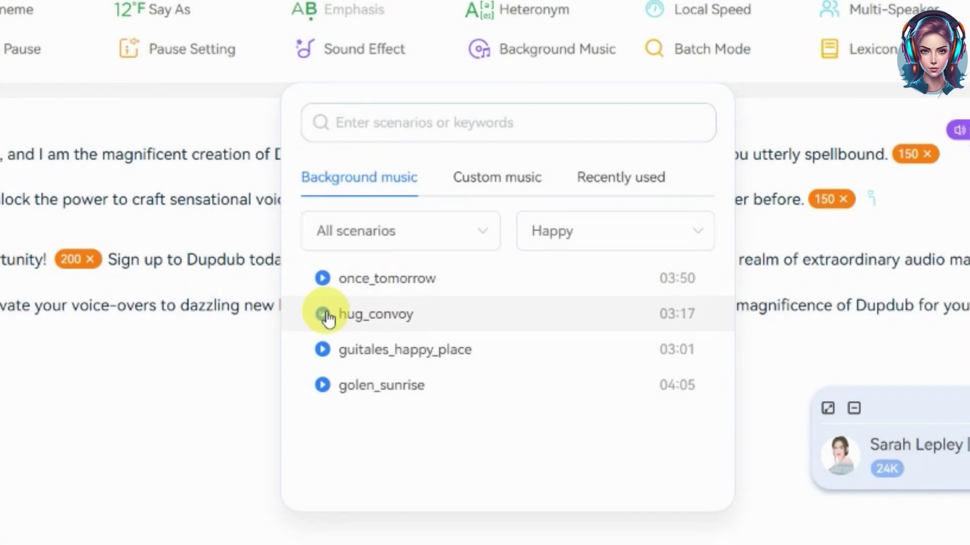
{"action": "left_click", "coordinate": [323, 349]}
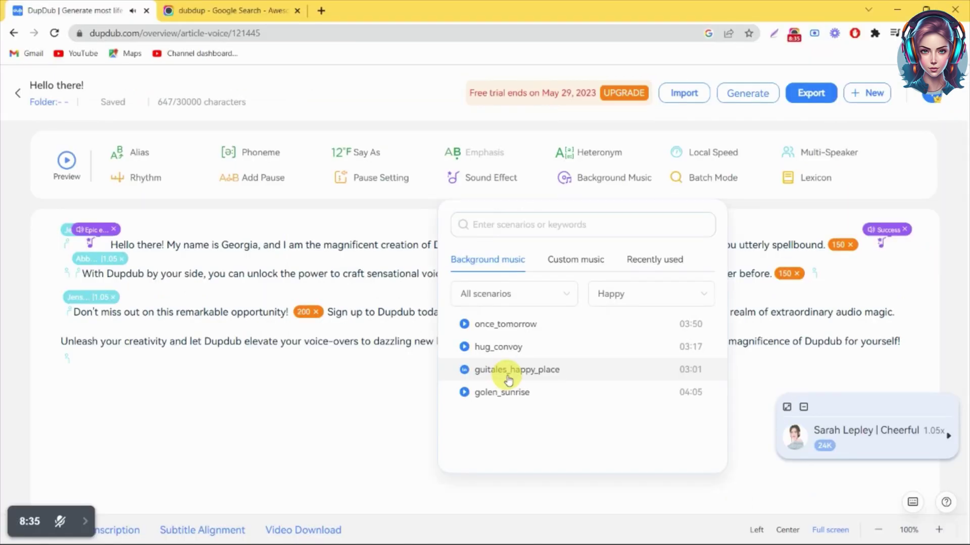
{"action": "left_click", "coordinate": [507, 378]}
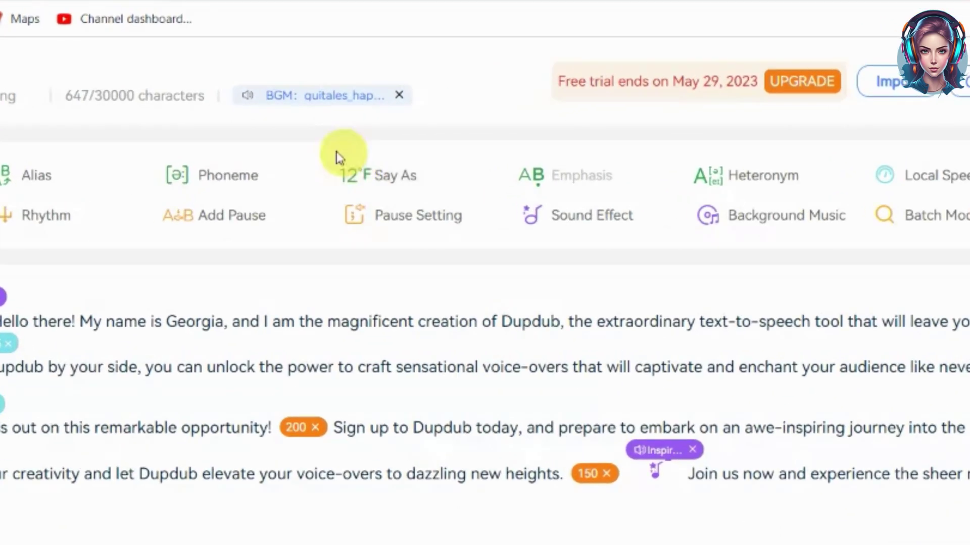
Step: Turn the background music volume down to about 15%
{"action": "left_click", "coordinate": [273, 101]}
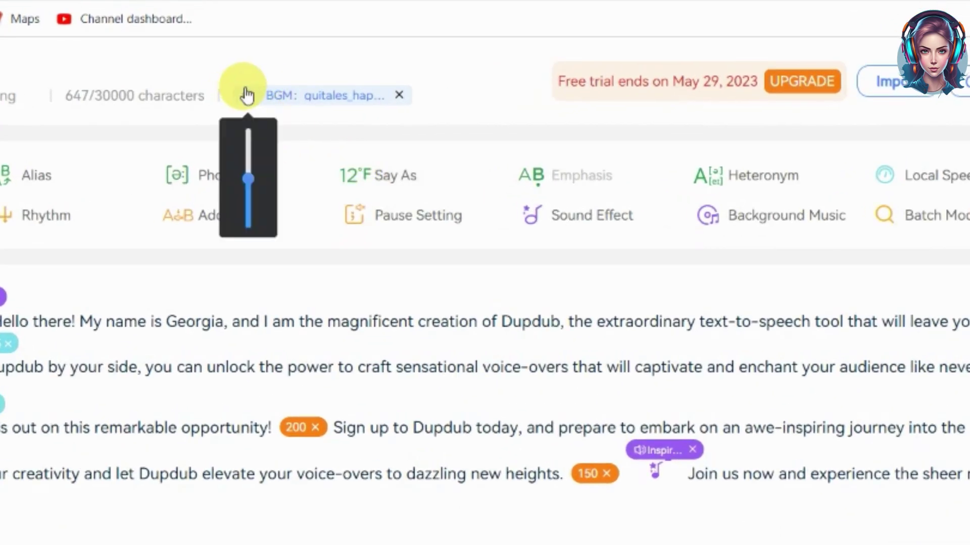
{"action": "left_click", "coordinate": [280, 178]}
{"action": "left_click_drag", "start_coordinate": [262, 216], "coordinate": [268, 216]}
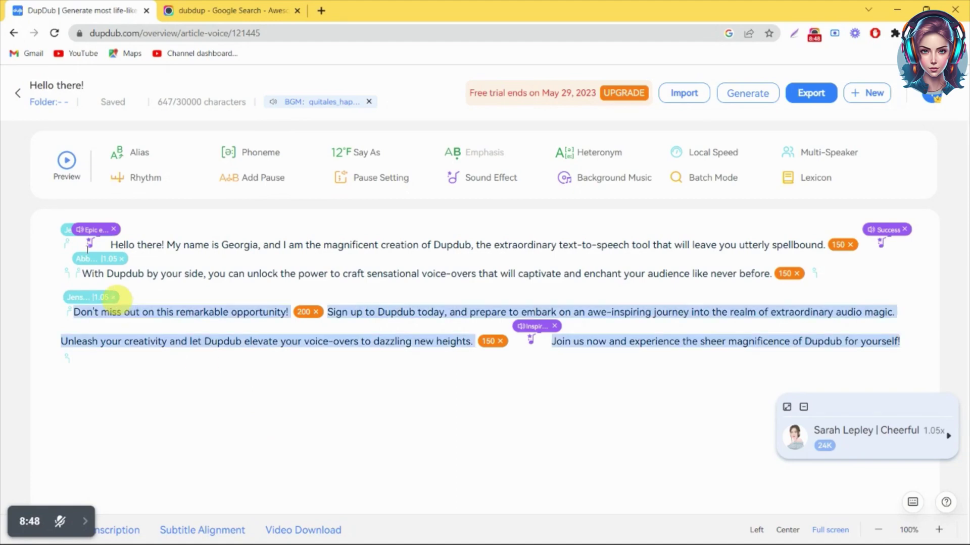
{"action": "left_click", "coordinate": [66, 161]}
{"action": "left_click_drag", "start_coordinate": [110, 246], "coordinate": [793, 356]}
{"action": "left_click", "coordinate": [68, 160]}
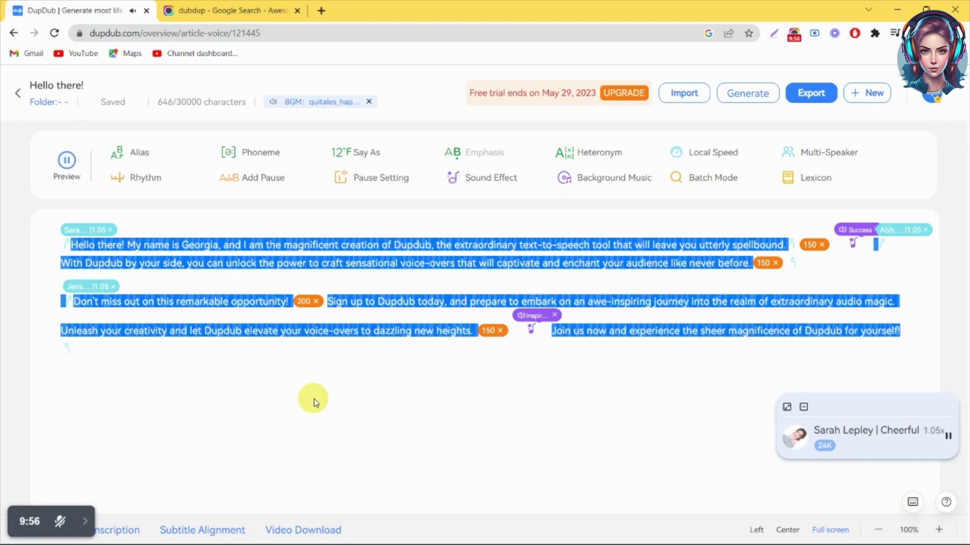
{"action": "left_click", "coordinate": [589, 397]}
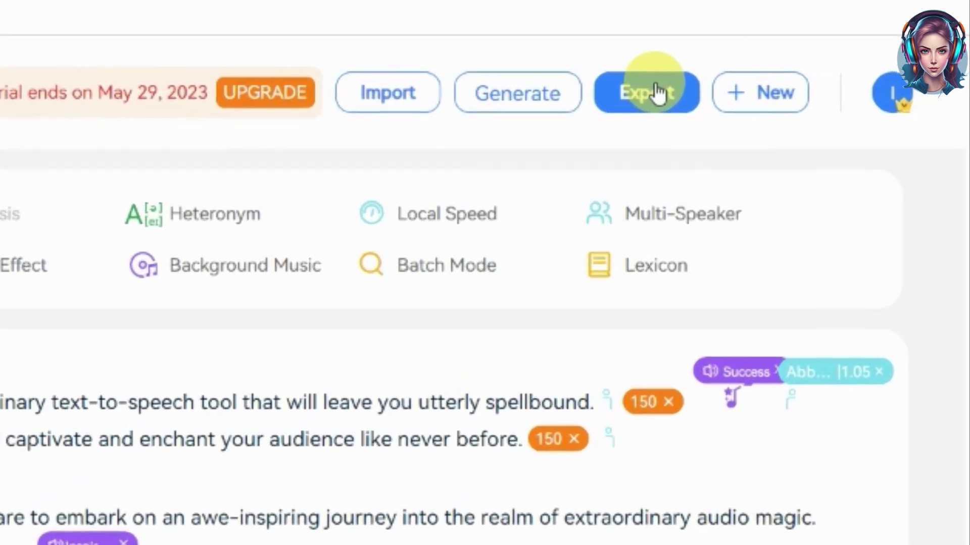
Step: Generate the voice-over and export it as the WAV file Hello there!.wav
{"action": "left_click", "coordinate": [658, 92]}
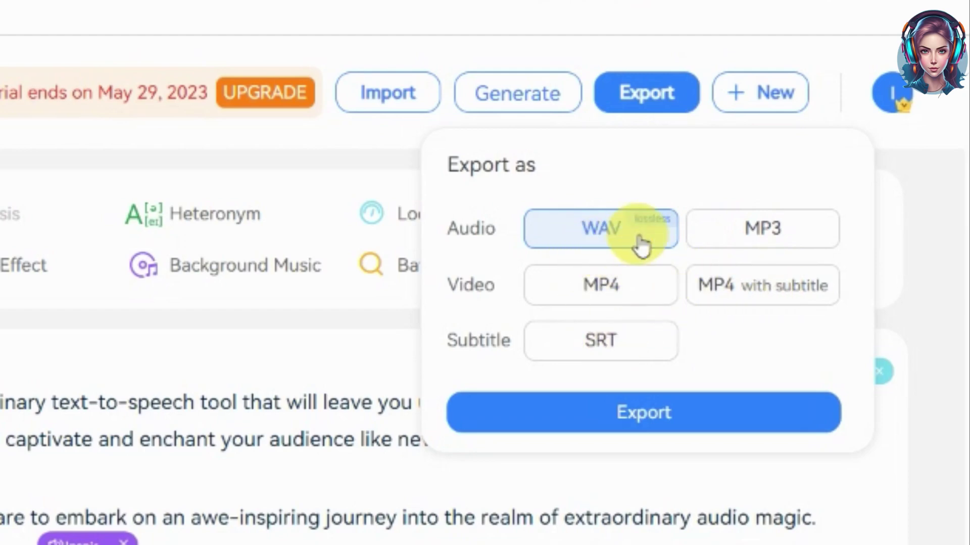
{"action": "left_click", "coordinate": [639, 415]}
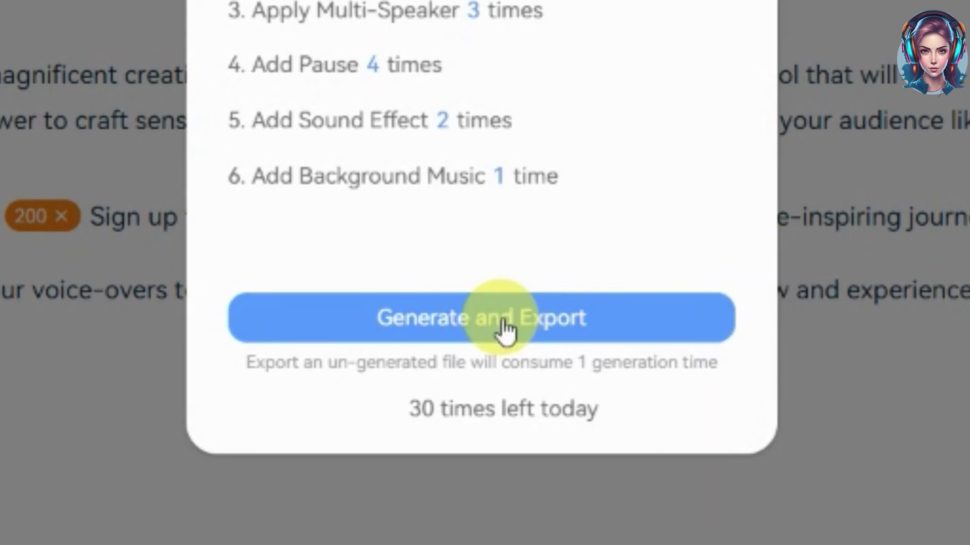
{"action": "left_click", "coordinate": [503, 324]}
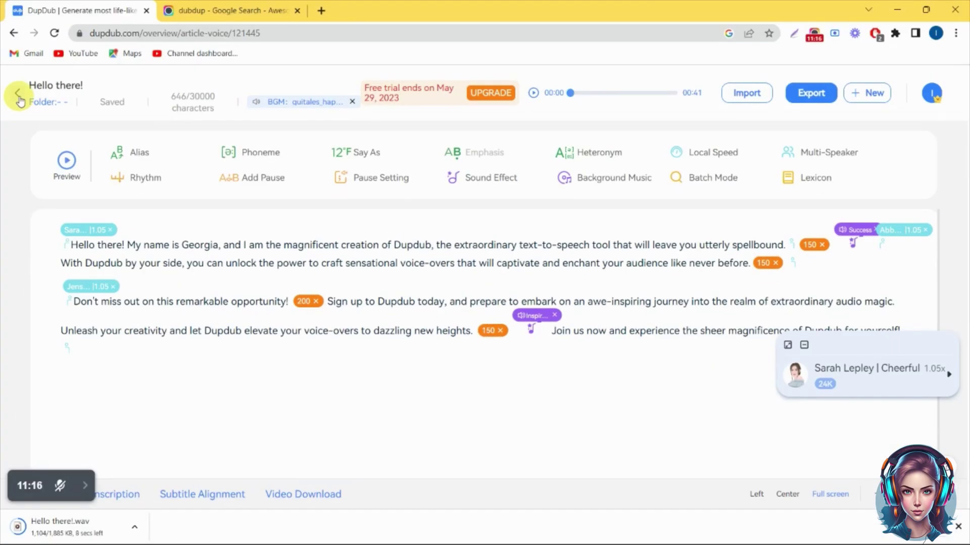
Step: Transcribe a pasted YouTube video link in the Transcription tool
{"action": "left_click", "coordinate": [20, 96]}
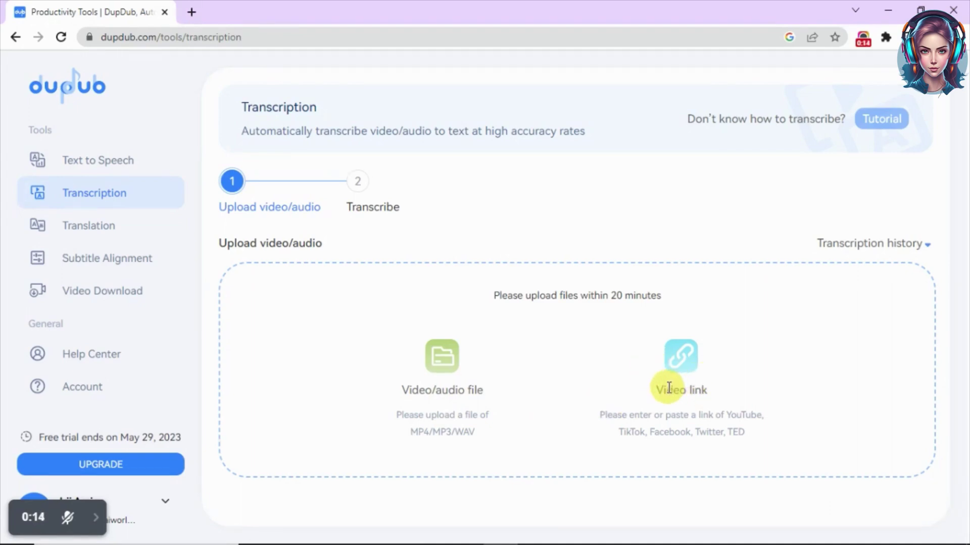
{"action": "left_click", "coordinate": [685, 412]}
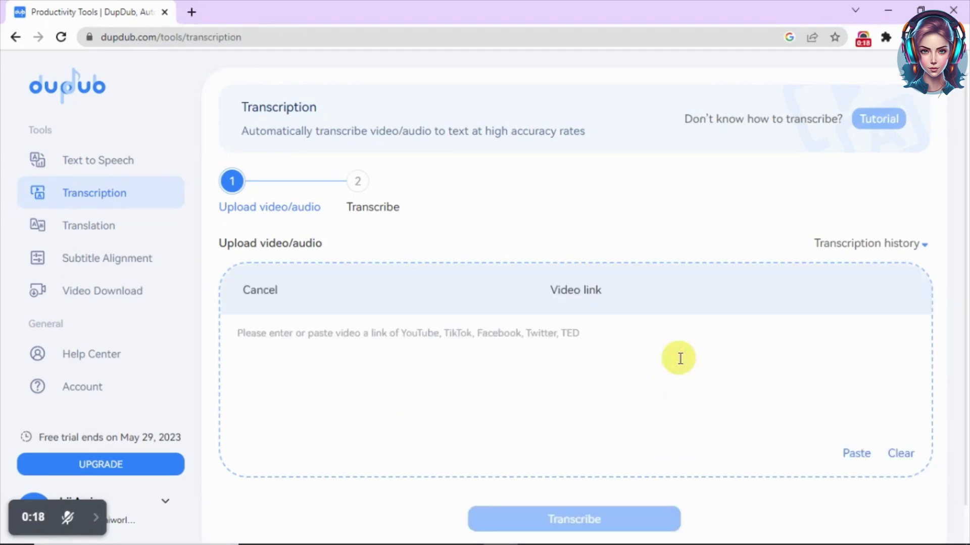
{"action": "left_click", "coordinate": [357, 346]}
{"action": "type", "text": "https://www.youtube.com/watch?v=QzWCrkvbJo0"}
{"action": "left_click", "coordinate": [628, 520]}
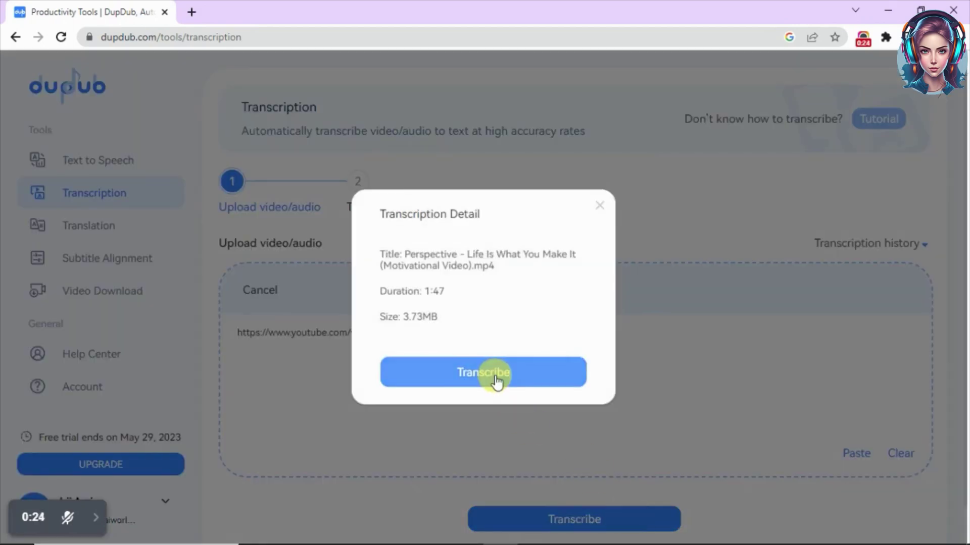
{"action": "left_click", "coordinate": [496, 379]}
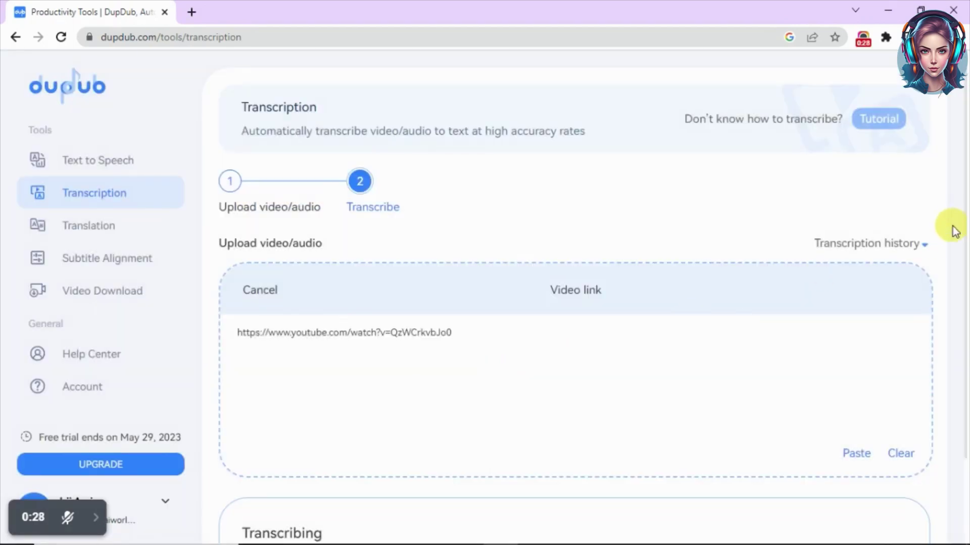
Step: Copy the finished 862-character transcription text
{"action": "scroll", "coordinate": [948, 237], "scroll_direction": "down", "scroll_amount": 2}
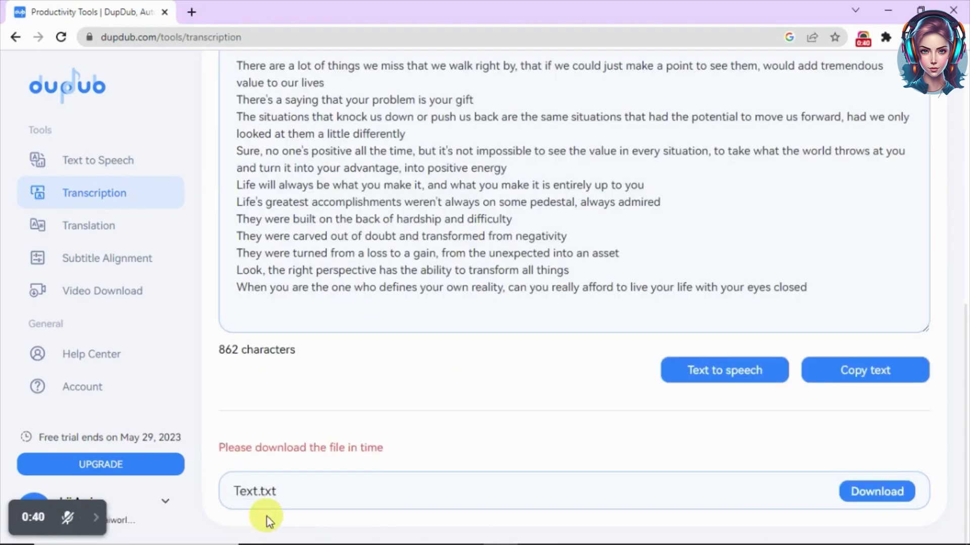
{"action": "scroll", "coordinate": [962, 283], "scroll_direction": "up", "scroll_amount": 2}
{"action": "scroll", "coordinate": [962, 273], "scroll_direction": "up", "scroll_amount": 1}
{"action": "left_click_drag", "start_coordinate": [807, 266], "coordinate": [816, 447]}
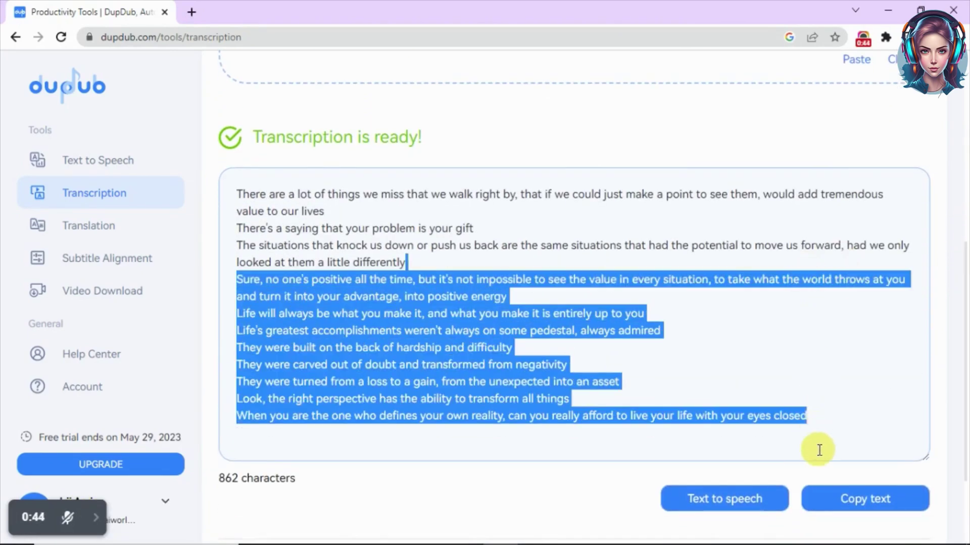
{"action": "left_click", "coordinate": [808, 379]}
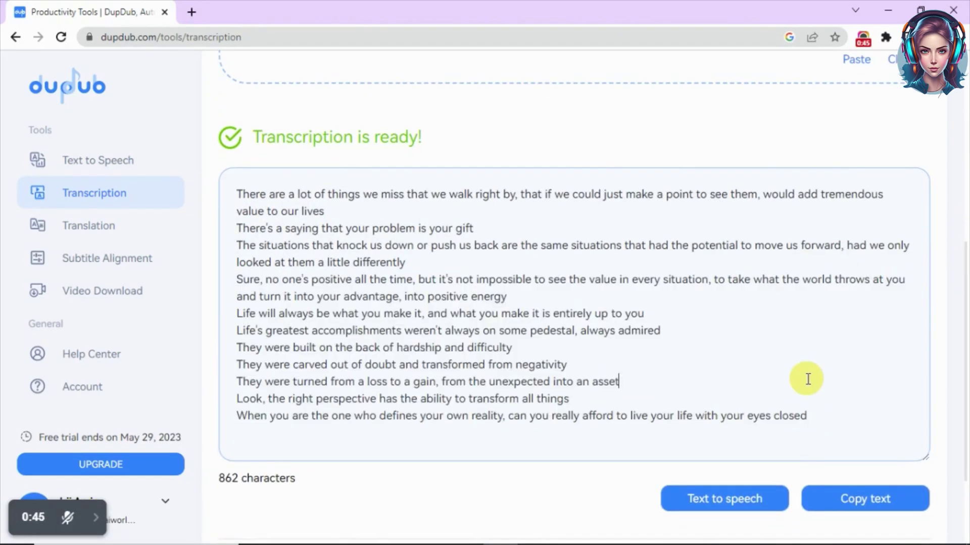
{"action": "left_click", "coordinate": [866, 497]}
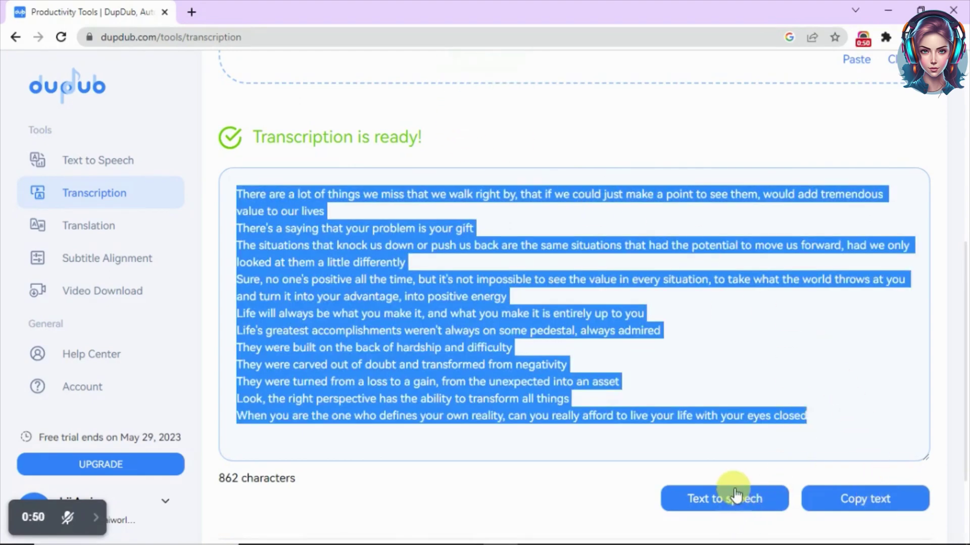
{"action": "left_click", "coordinate": [621, 477]}
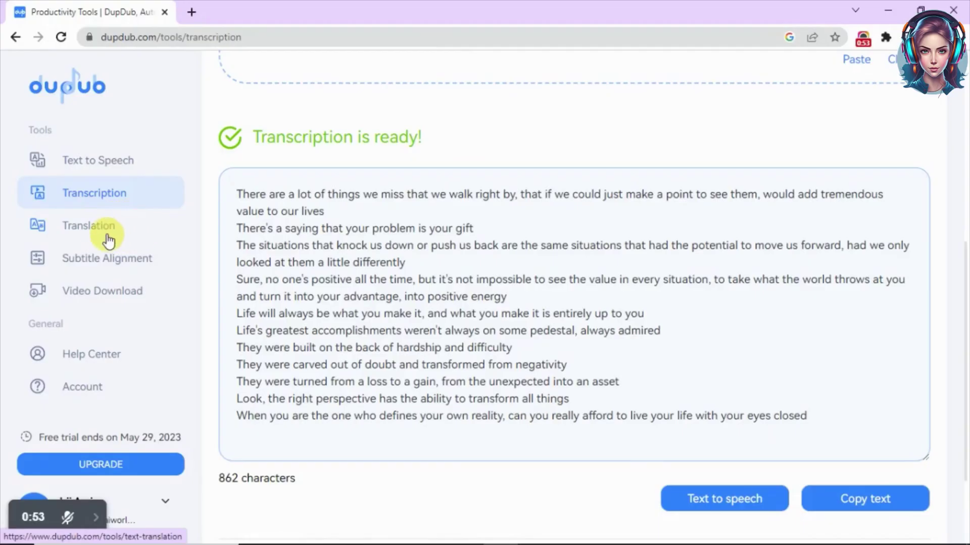
Step: Translate 'Please do not forget to Subscribe to my channel for more amazing videos!' from English to French
{"action": "left_click", "coordinate": [96, 230]}
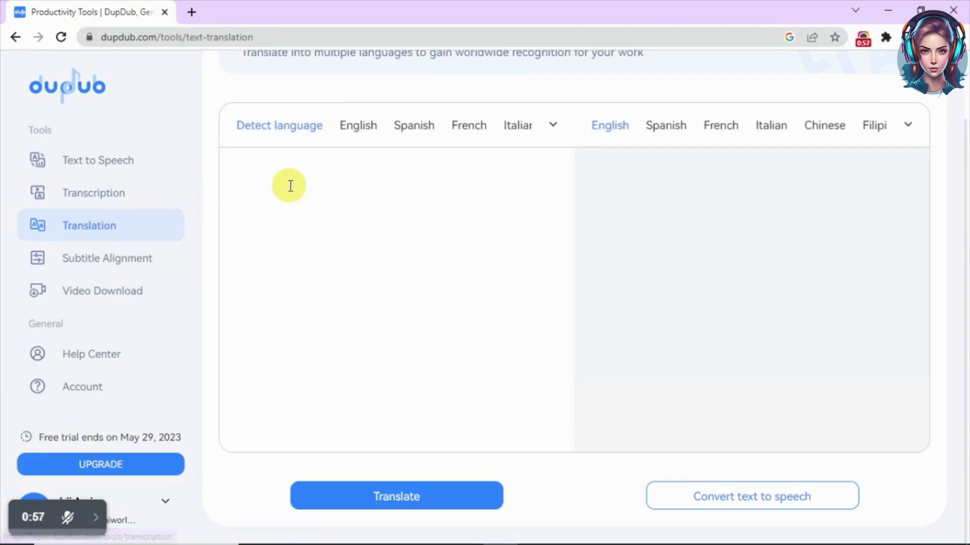
{"action": "left_click", "coordinate": [291, 185]}
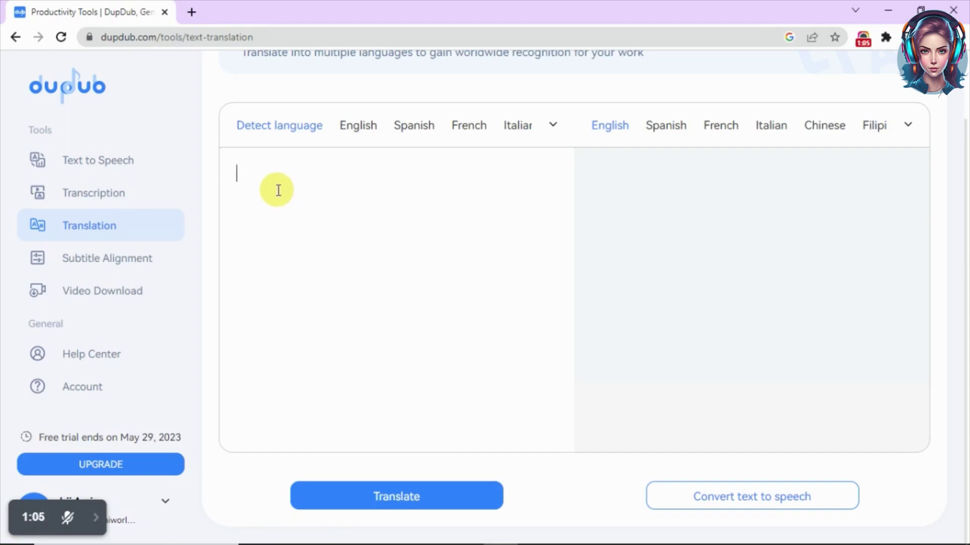
{"action": "type", "text": "Please do not forget to Subs"}
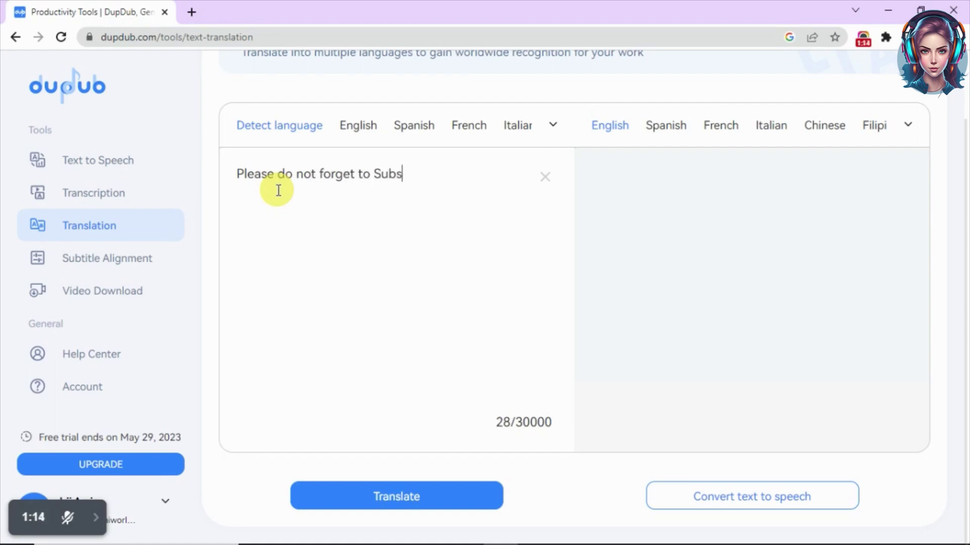
{"action": "type", "text": "cribe to my channel for more amazing videos!"}
{"action": "left_click", "coordinate": [358, 125]}
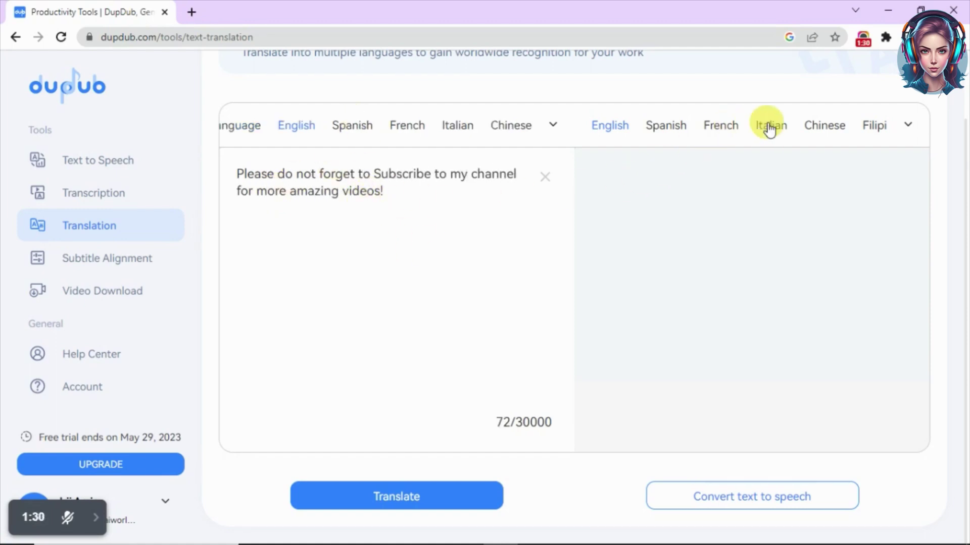
{"action": "left_click", "coordinate": [721, 127]}
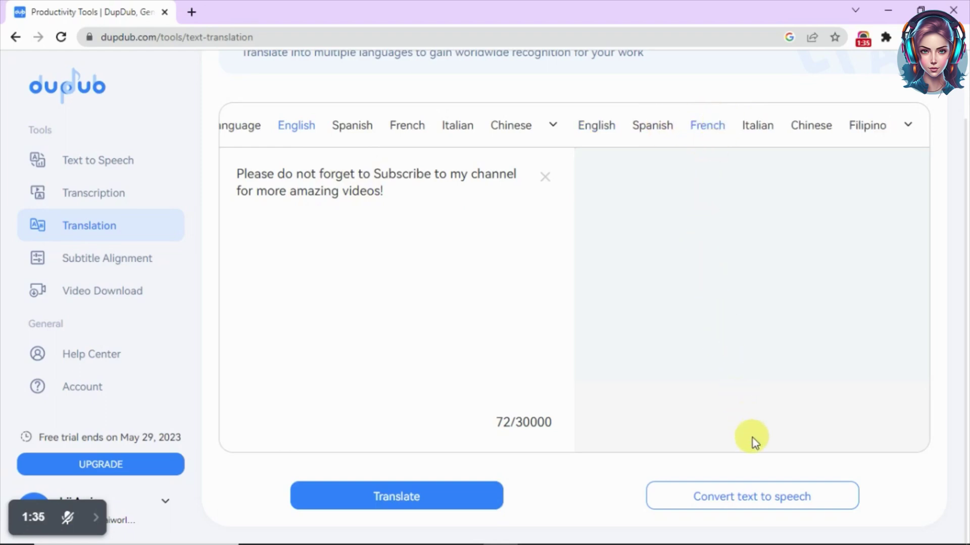
{"action": "left_click", "coordinate": [397, 499]}
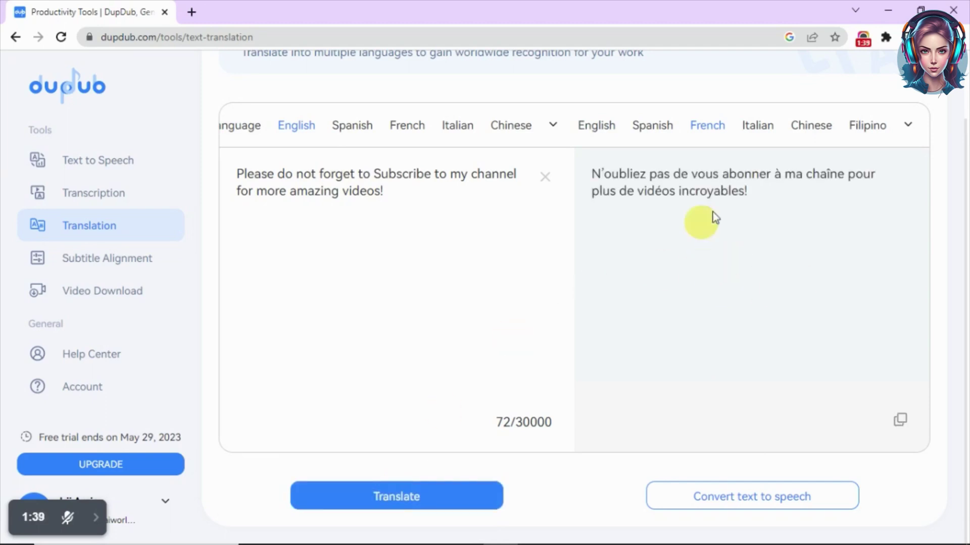
Step: Send the French translation to a new text-to-speech script and preview it with the Clementine voice
{"action": "left_click", "coordinate": [755, 504]}
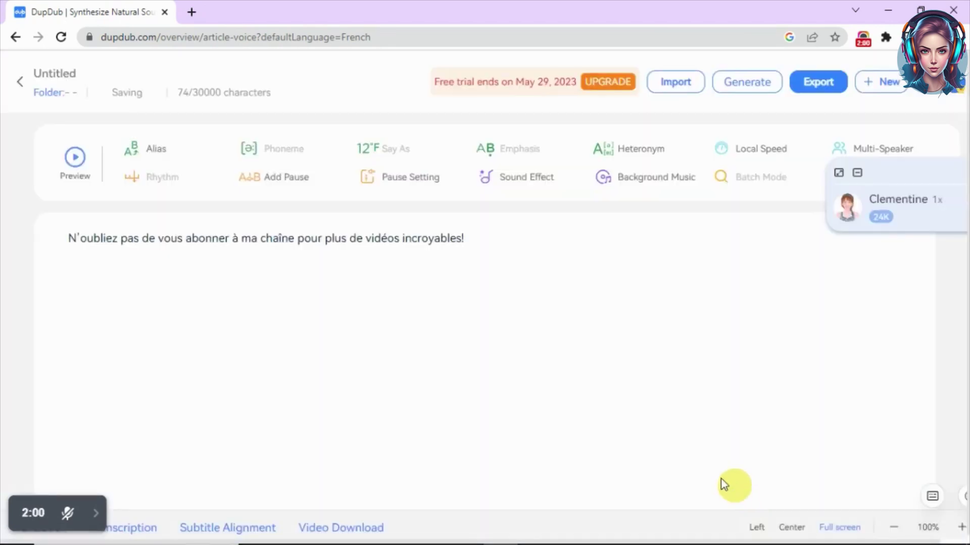
{"action": "triple_click", "coordinate": [413, 238]}
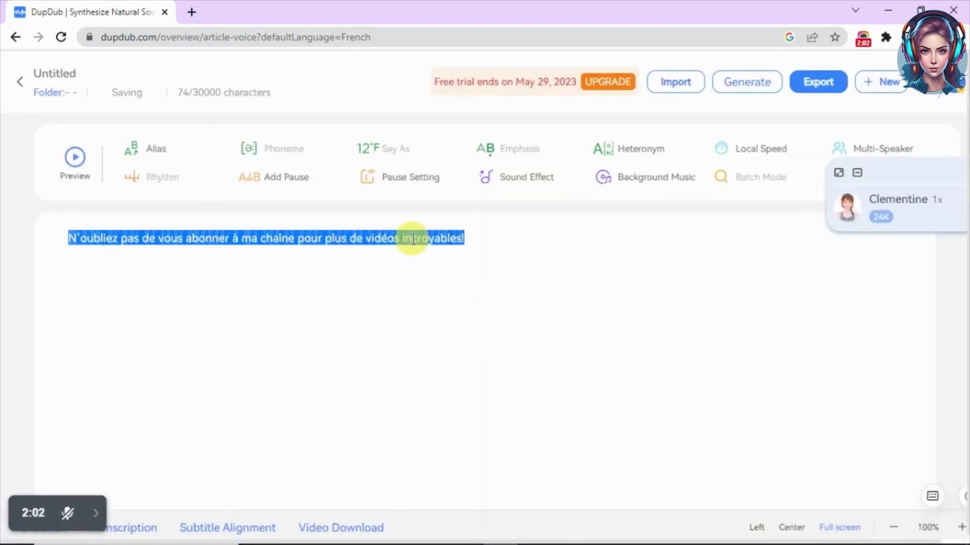
{"action": "left_click", "coordinate": [74, 162]}
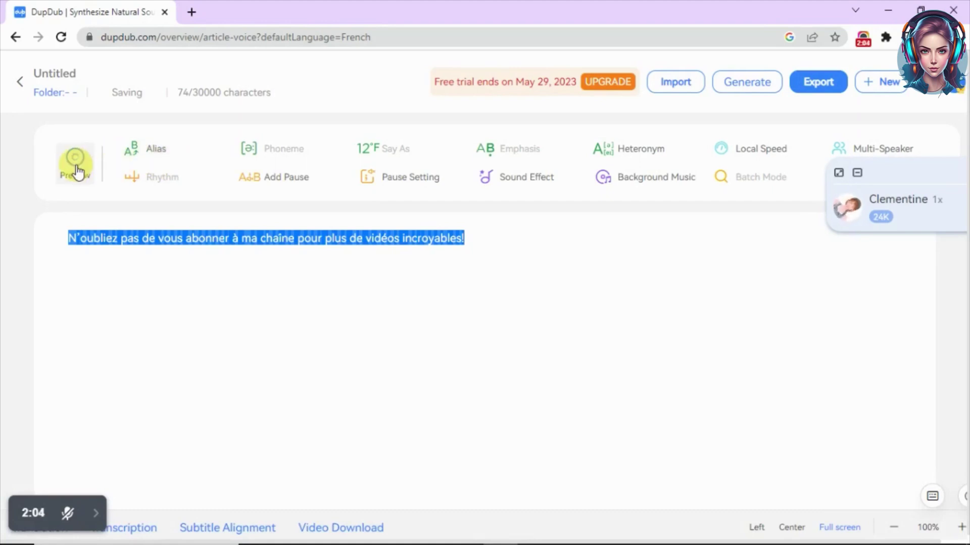